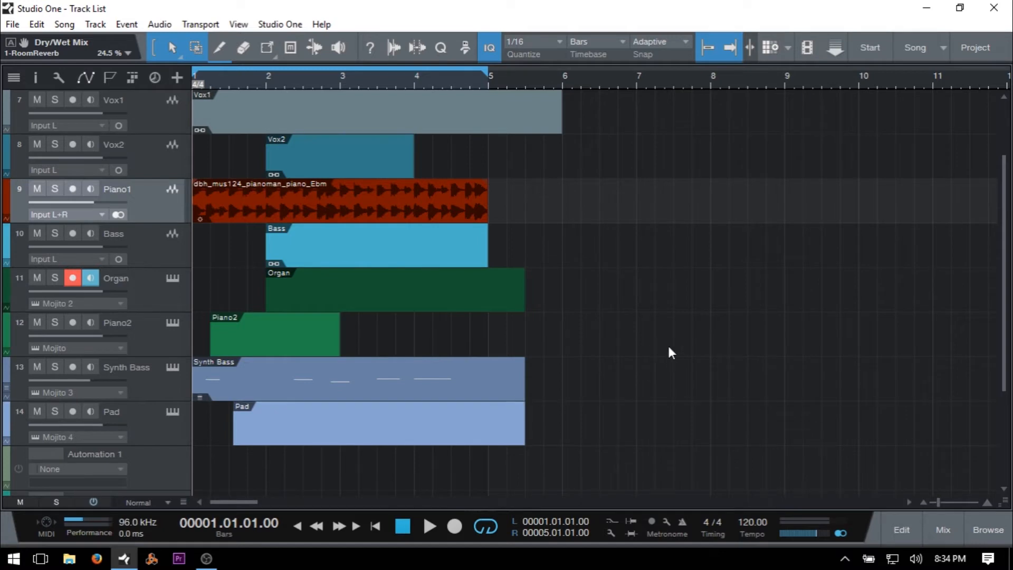
scroll(497, 232, "up", 2)
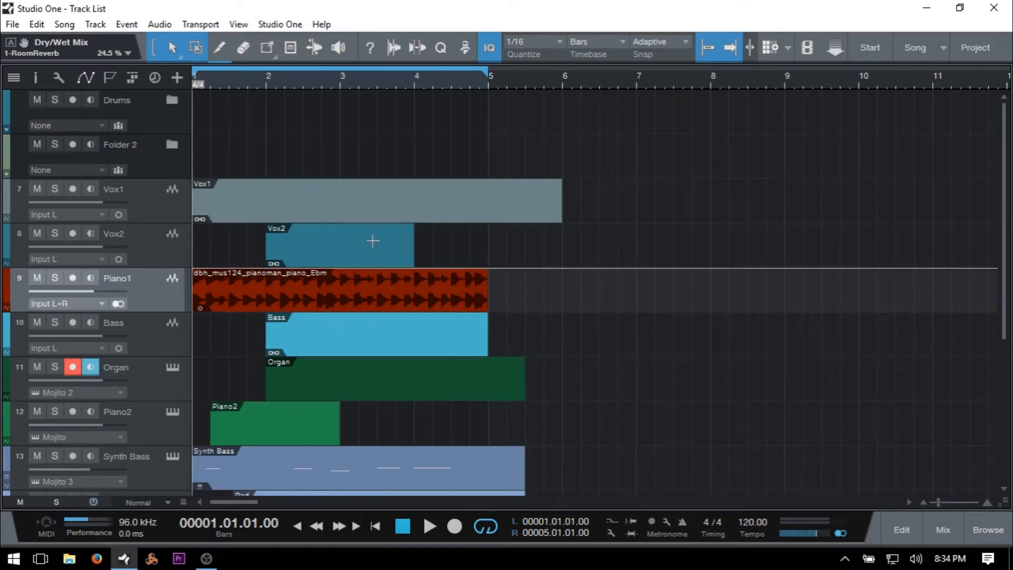
scroll(475, 297, "down", 3)
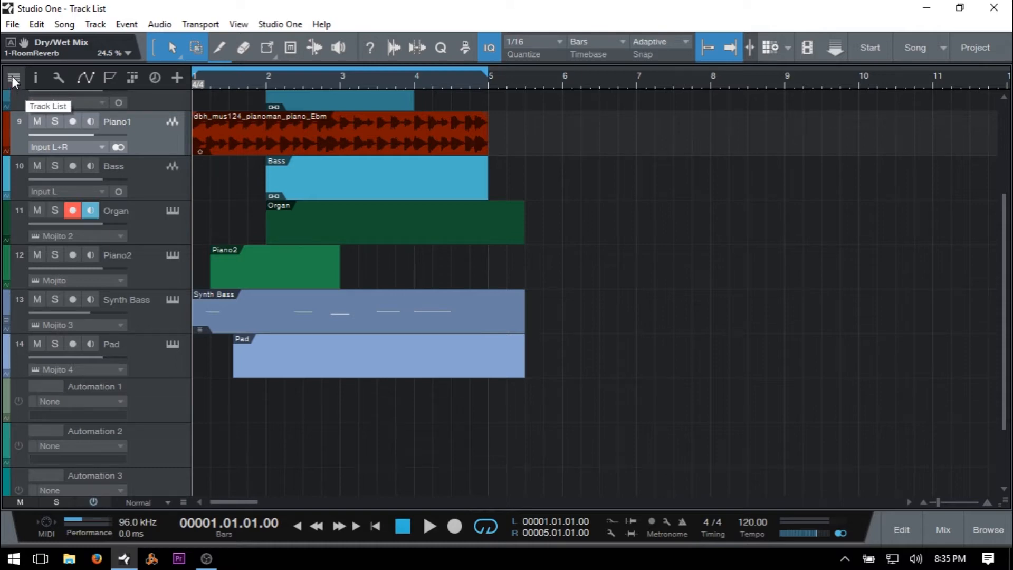
Show the Track List panel and briefly play the song.
left_click(12, 77)
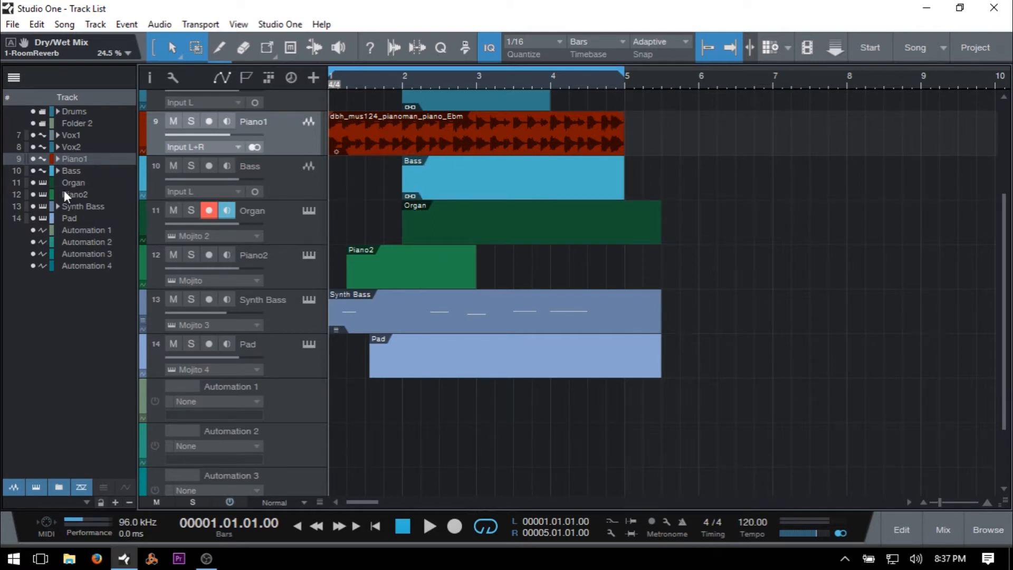
key("space")
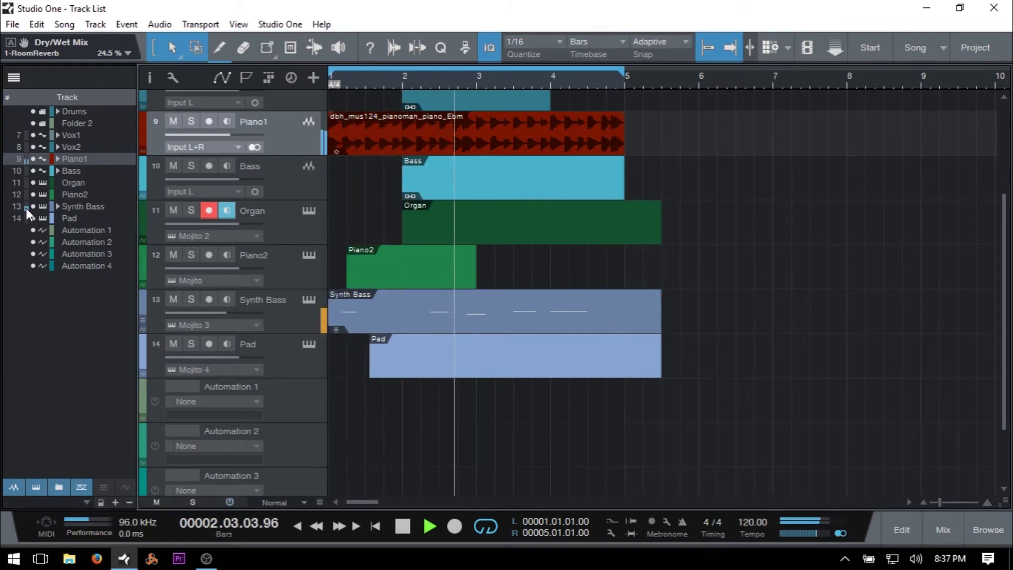
key("space")
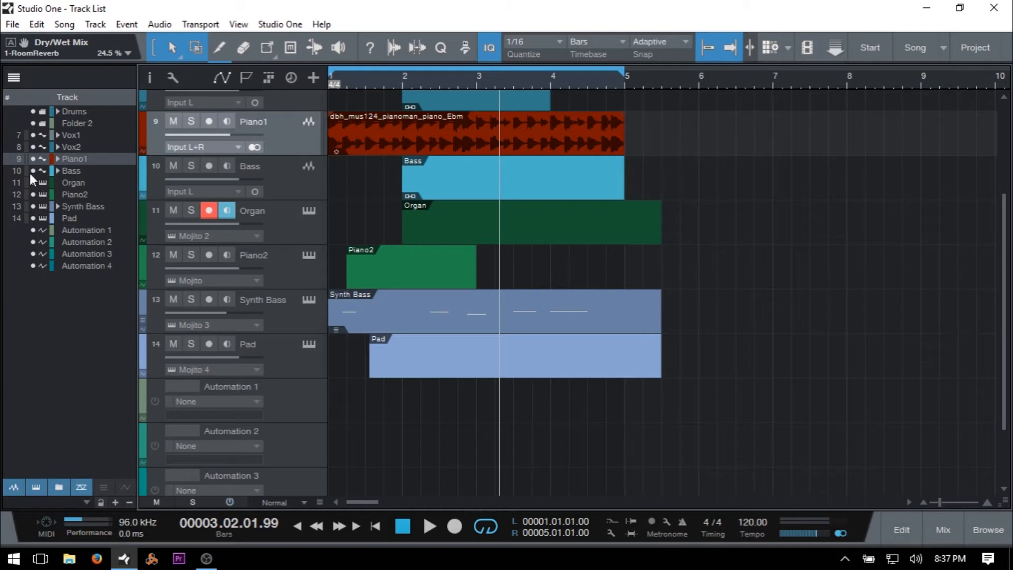
Hide Drums, Folder 2, Piano2, Automation 1 and Automation 3 via their visibility dots.
left_click(33, 111)
left_click(32, 123)
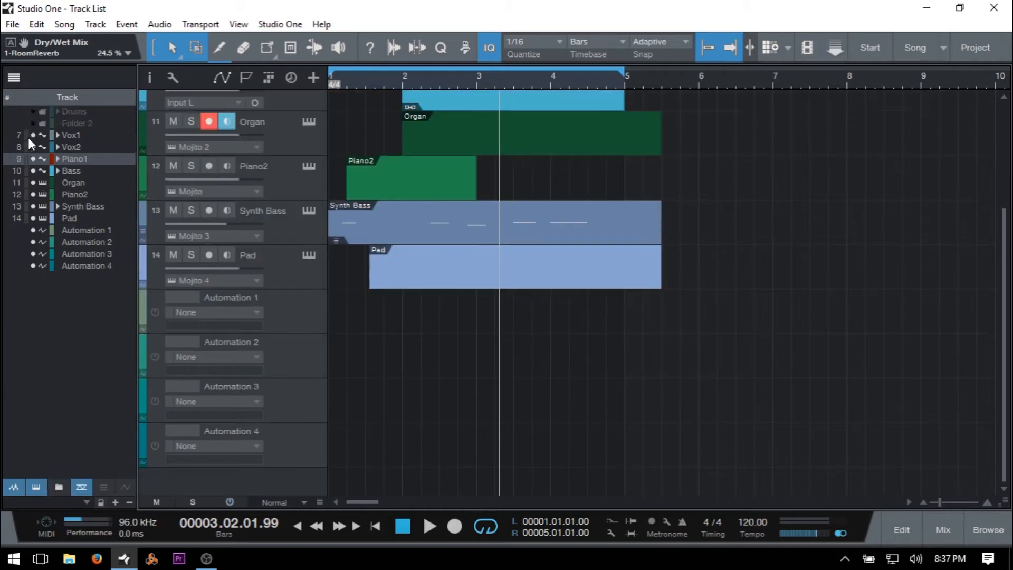
left_click(32, 194)
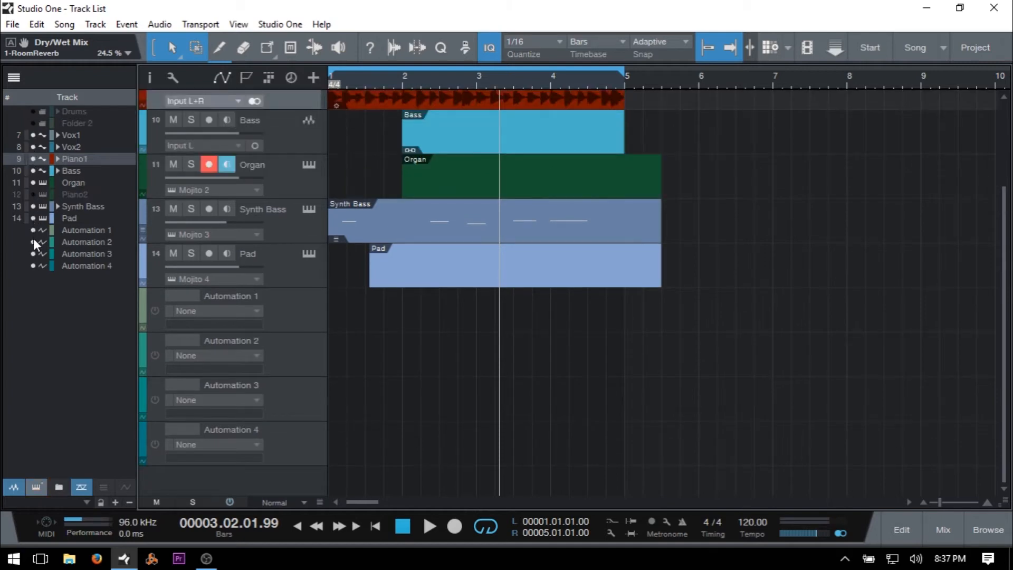
left_click(33, 230)
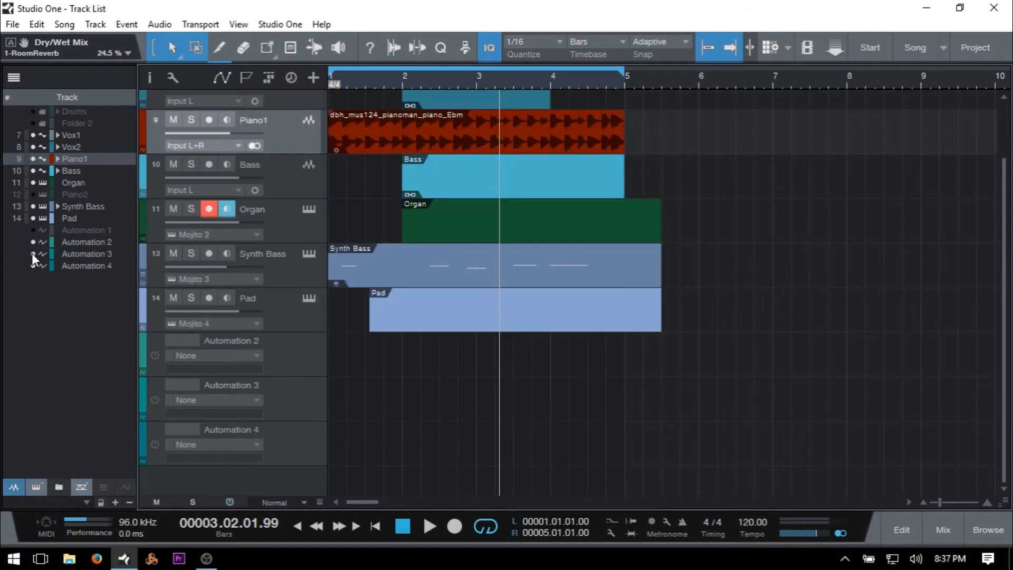
left_click(32, 253)
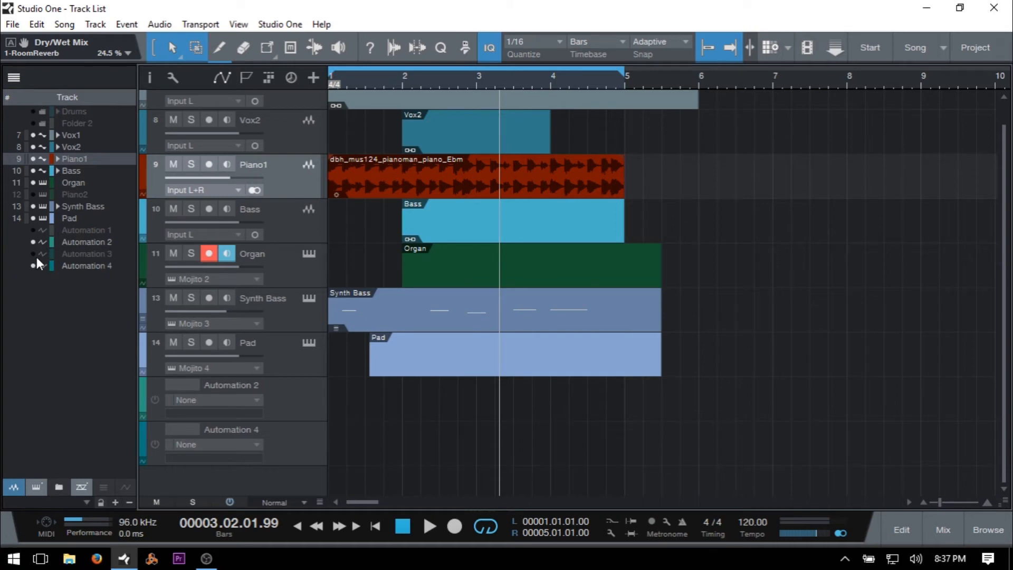
Show Automation 3, Automation 1, Piano2, Folder 2 and Drums again.
left_click(32, 253)
left_click(33, 230)
left_click(33, 194)
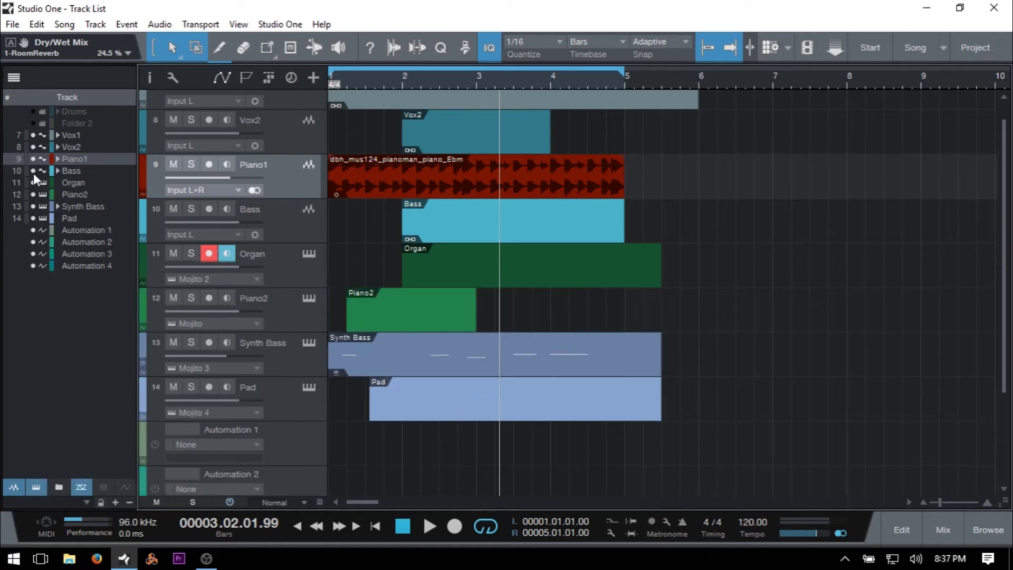
left_click(33, 123)
left_click(32, 111)
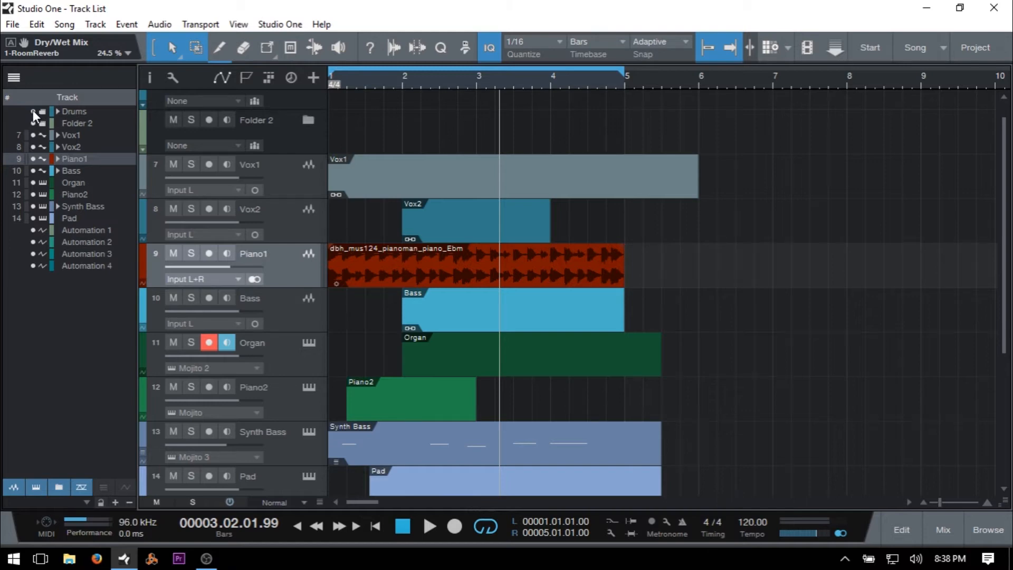
Hide the whole run of tracks with one sweep, then show them all again.
left_click_drag(33, 110, 35, 290)
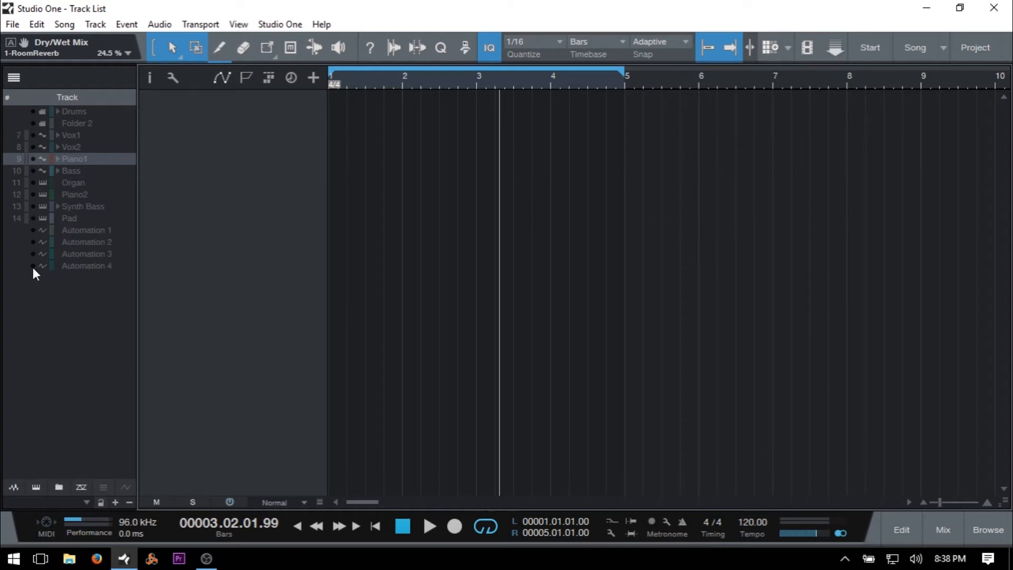
left_click_drag(33, 267, 35, 100)
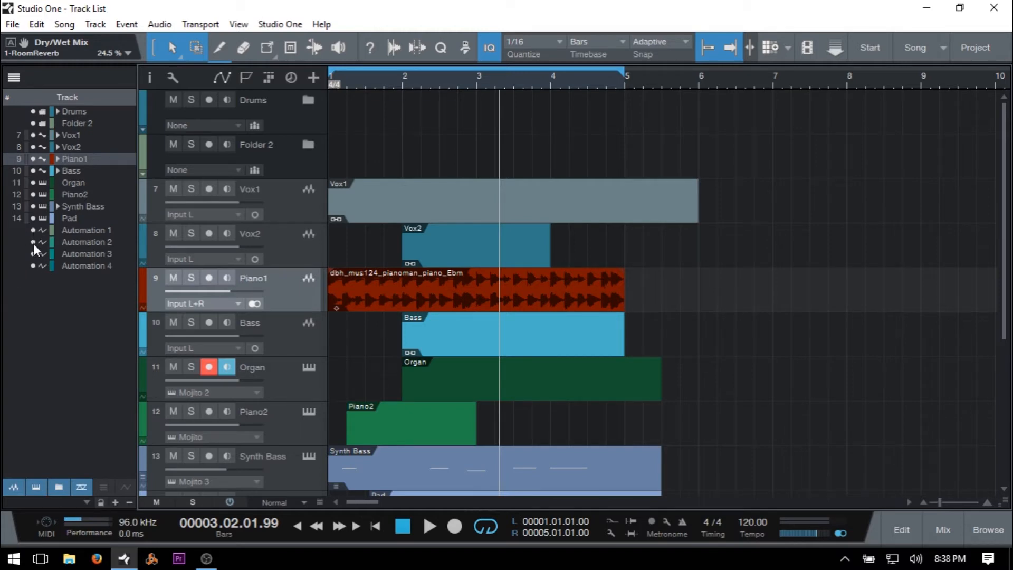
With the mixer console open, sweep-hide and re-show all tracks and view the console options.
key("F3")
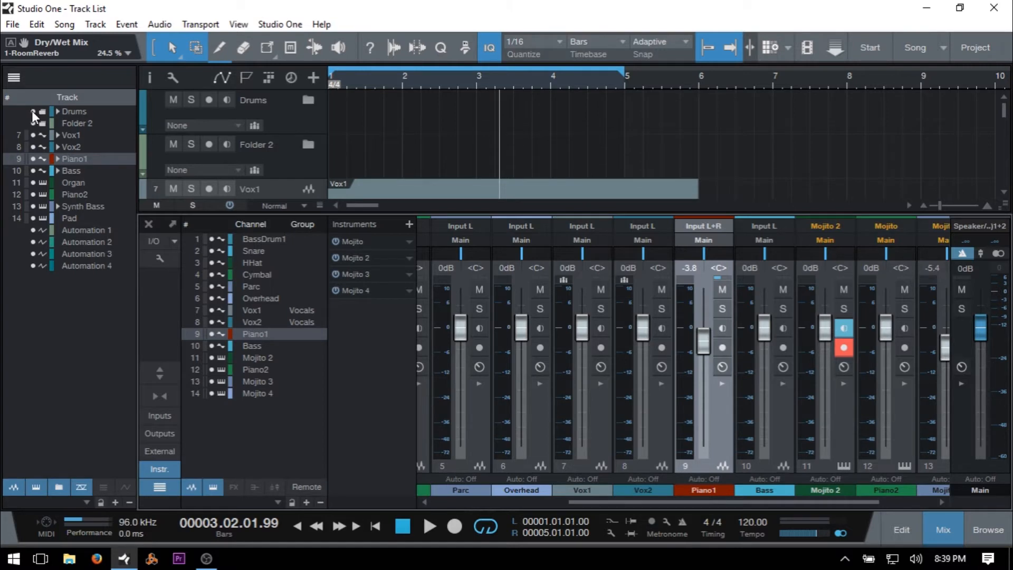
left_click_drag(31, 111, 37, 268)
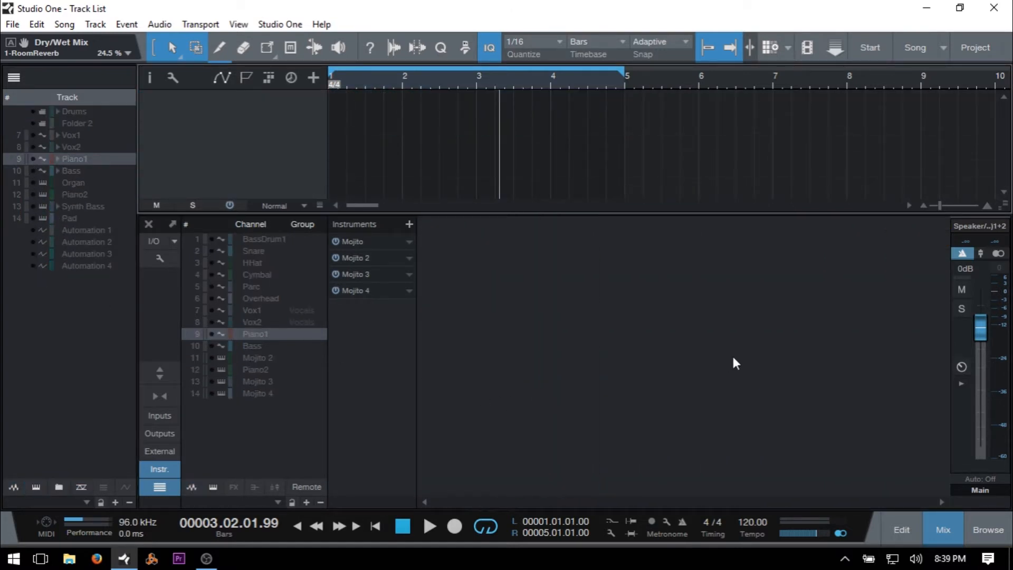
left_click_drag(32, 265, 35, 109)
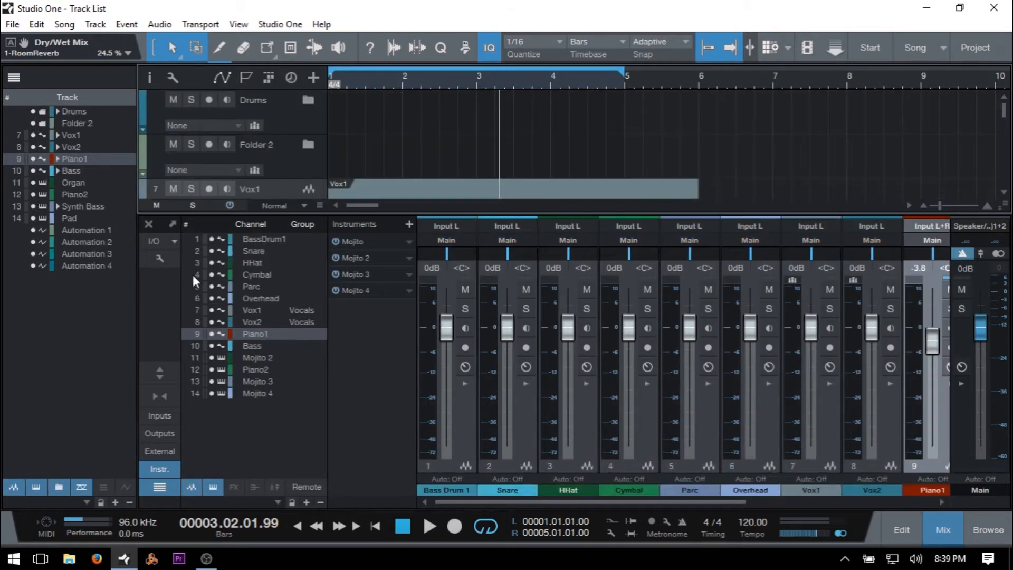
left_click(159, 261)
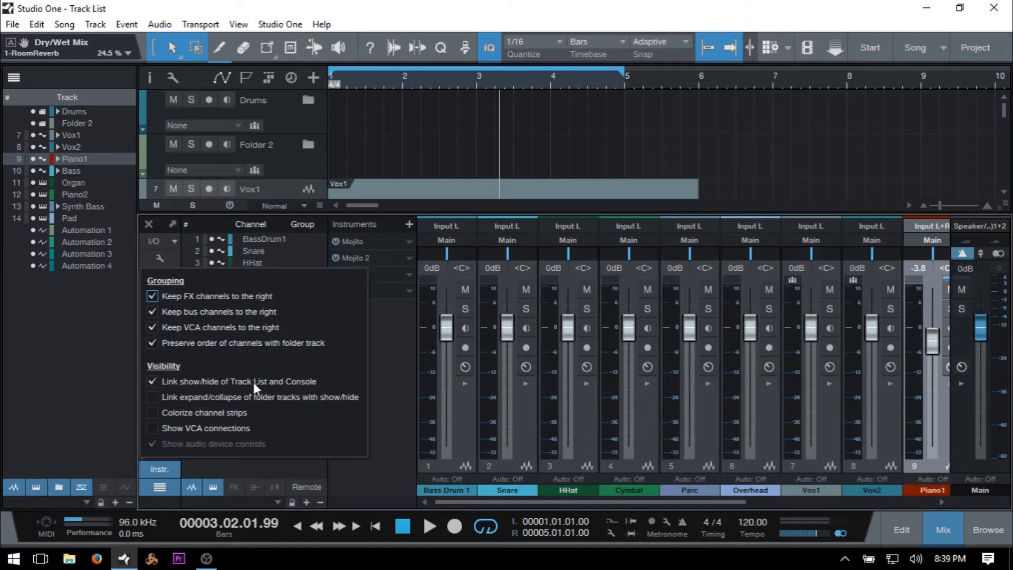
left_click(389, 392)
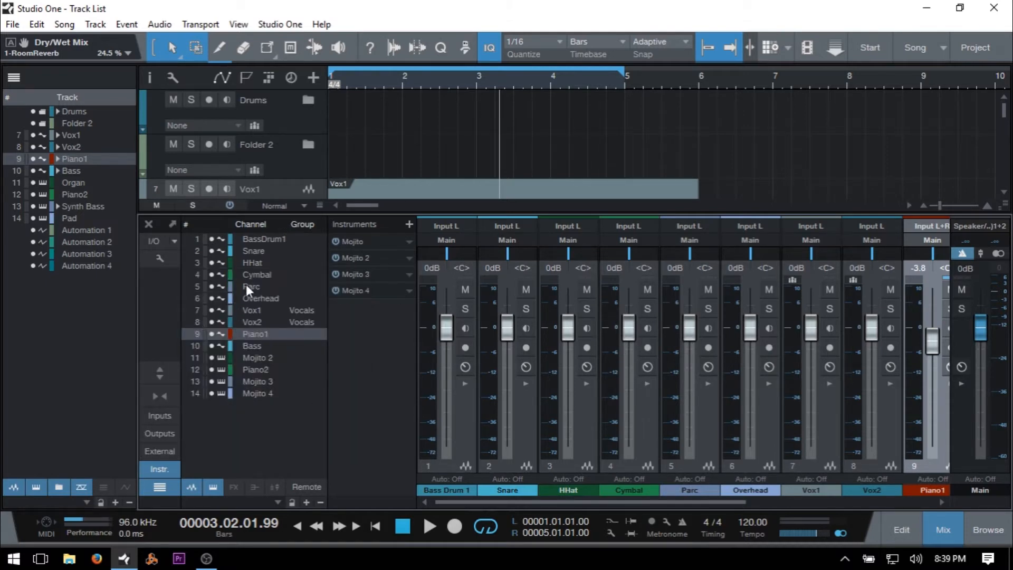
Hide the BassDrum1, HHat, Cymbal, Vox2, Piano1, Bass, Mojito and Piano2 mixer channels.
left_click(211, 239)
left_click(213, 262)
left_click(214, 286)
left_click(213, 321)
left_click(211, 345)
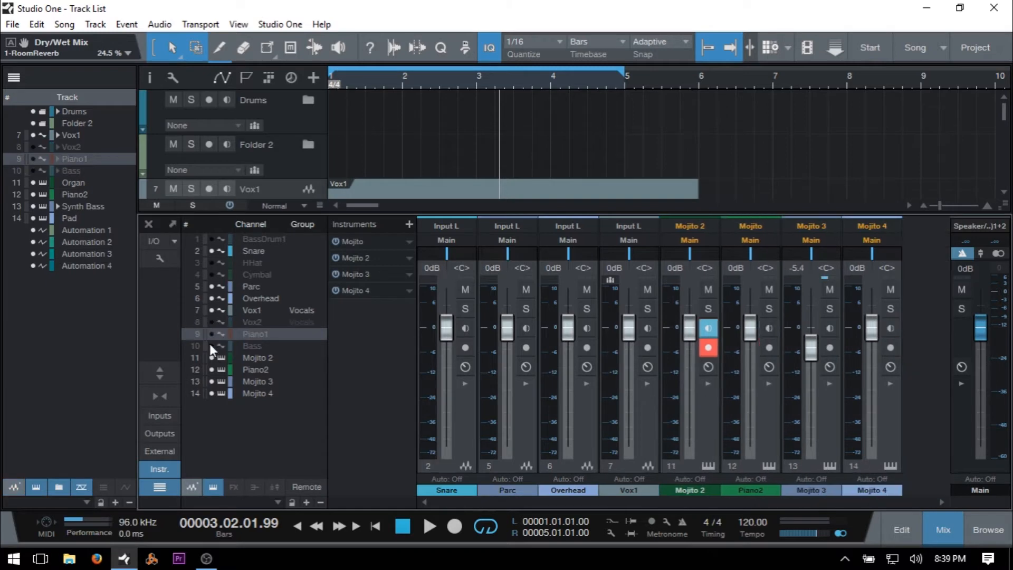
left_click(211, 368)
left_click(210, 393)
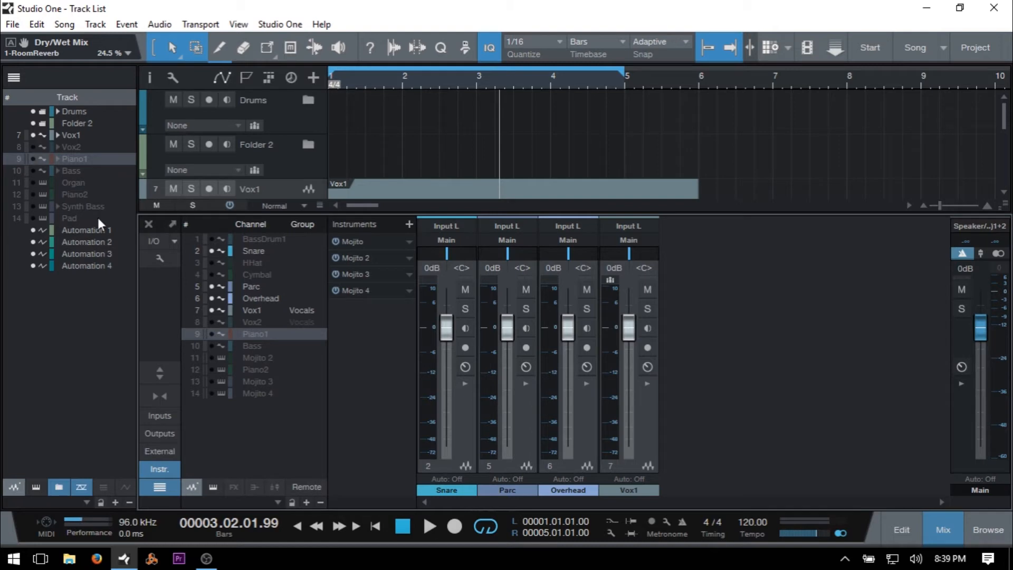
Show every hidden mixer channel again and close the console.
left_click(212, 392)
left_click(210, 357)
left_click(211, 334)
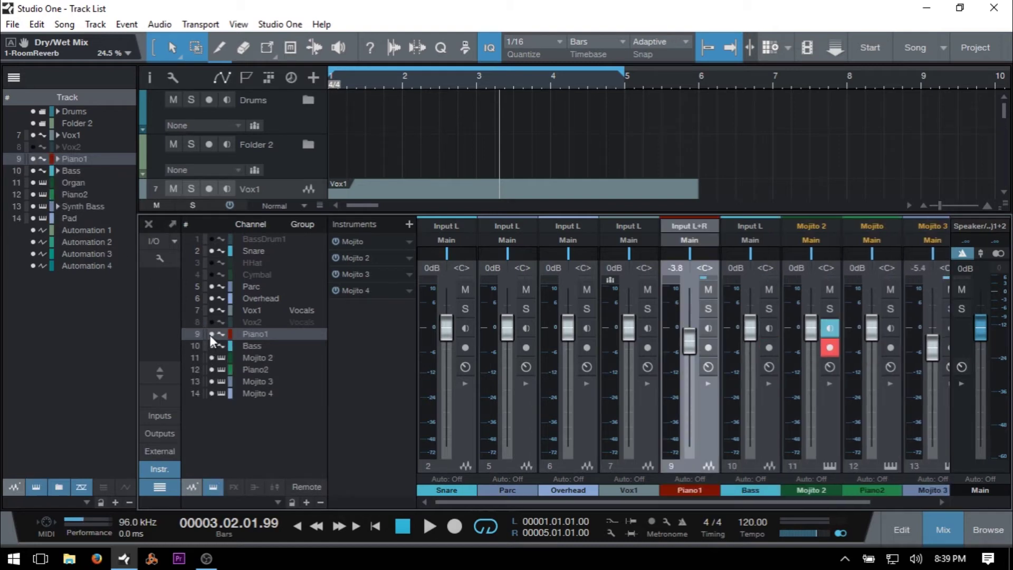
left_click(210, 274)
left_click(212, 262)
left_click(212, 239)
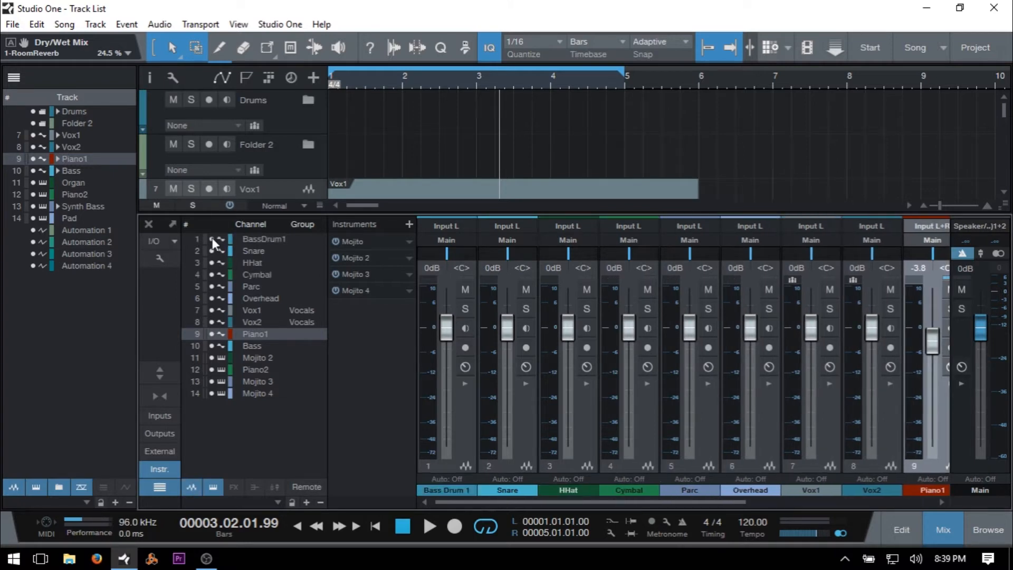
key("F3")
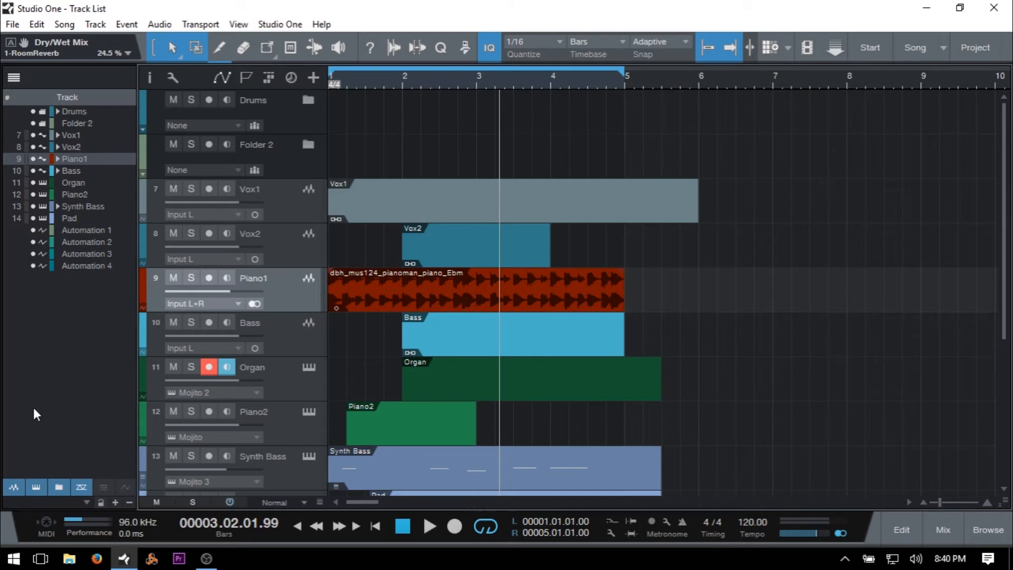
Turn off the audio, instrument, folder and automation track-type filters.
left_click(12, 486)
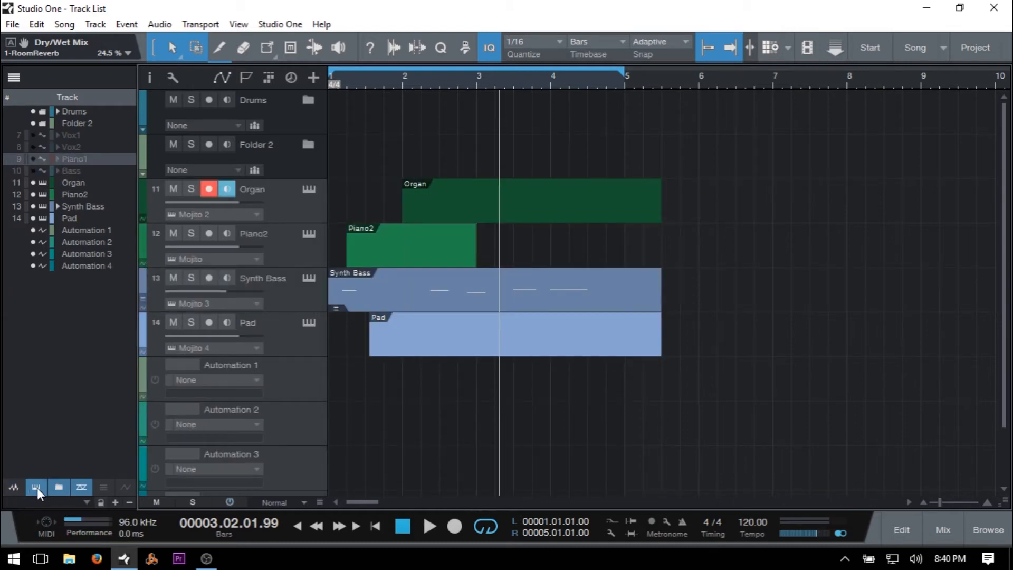
left_click(37, 487)
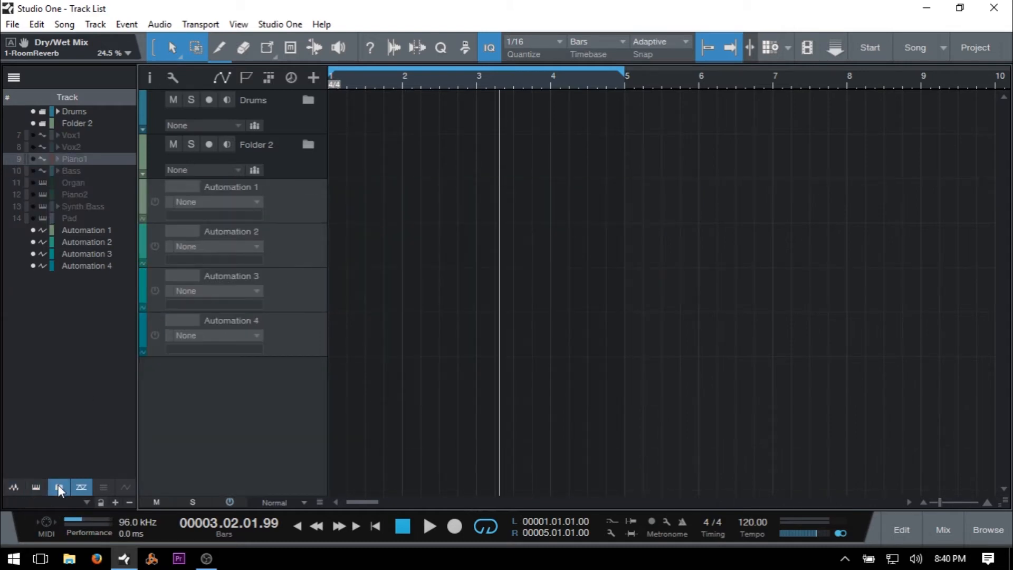
left_click(58, 484)
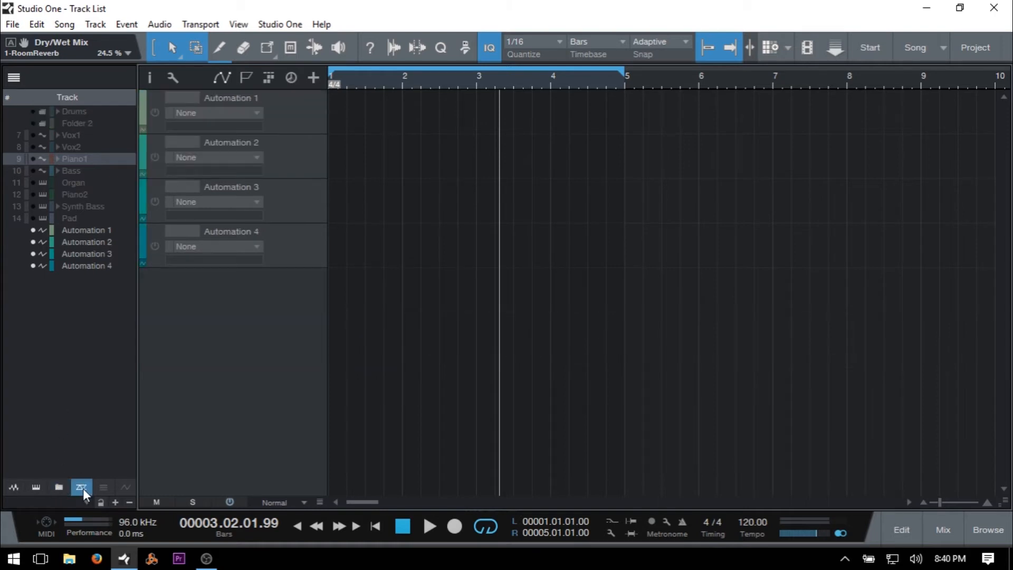
left_click(82, 487)
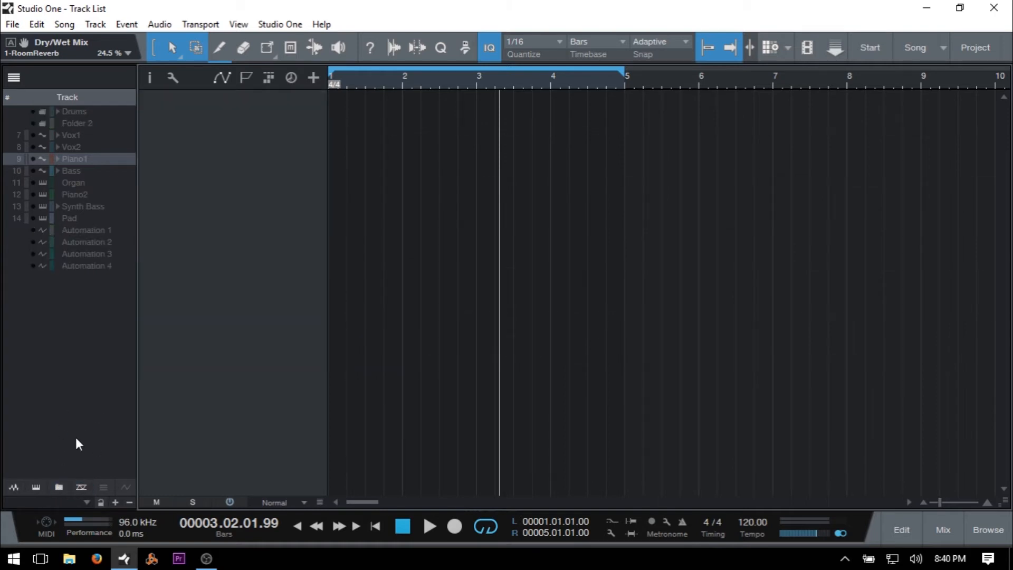
Turn the automation, folder, instrument and audio filters back on.
left_click(83, 488)
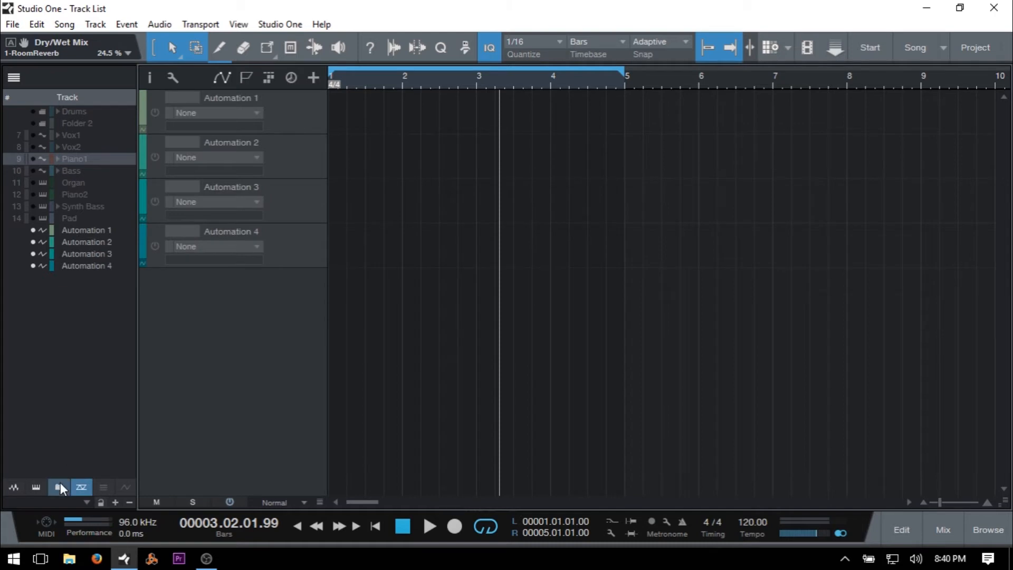
left_click(60, 482)
left_click(36, 487)
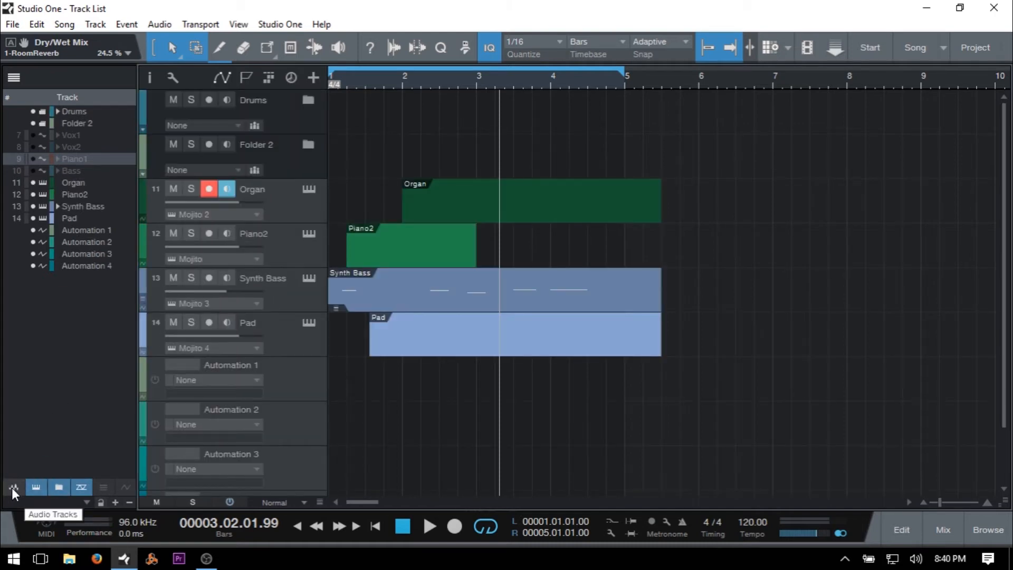
left_click(12, 487)
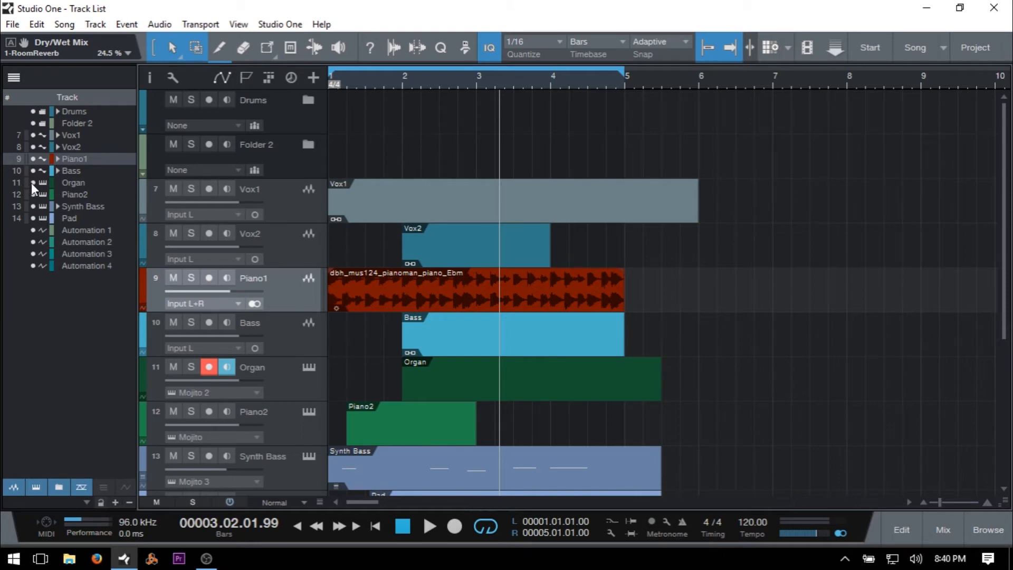
mouse_move(31, 183)
left_mouse_down()
mouse_move(34, 206)
mouse_move(35, 193)
left_mouse_up()
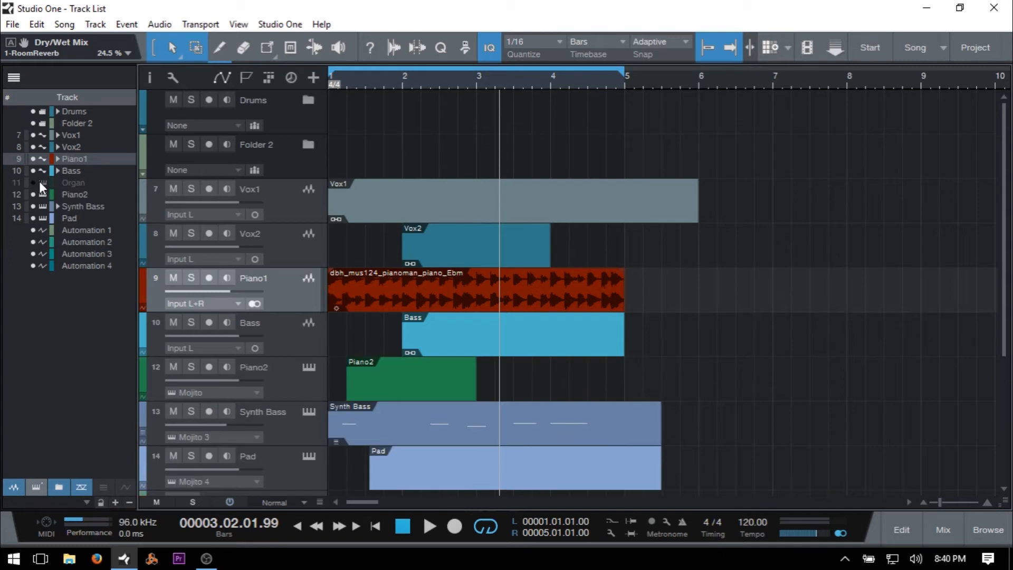
left_click(34, 183)
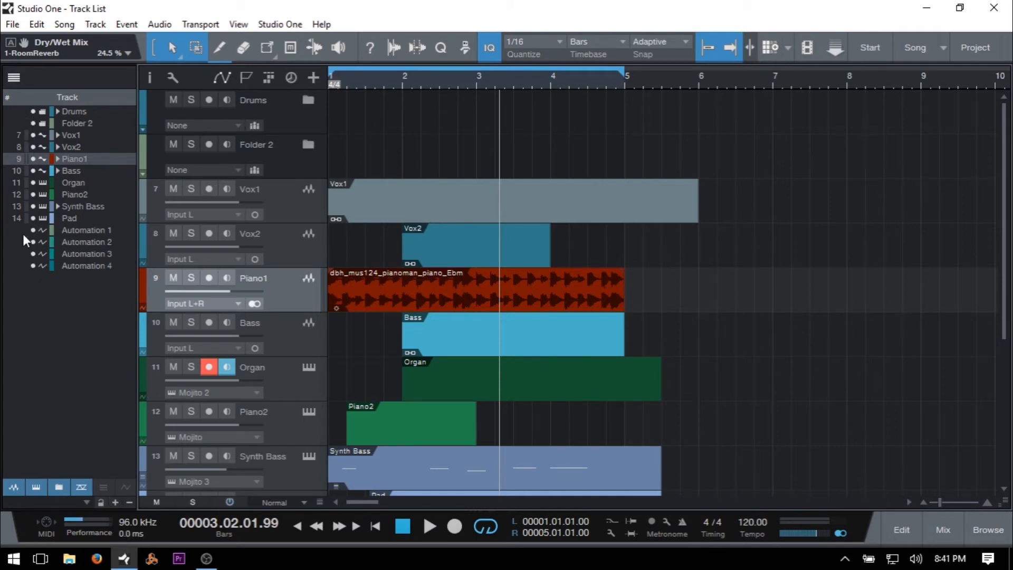
Store a scene named All Tracks, then hide the lower instrument and automation tracks.
left_click(114, 502)
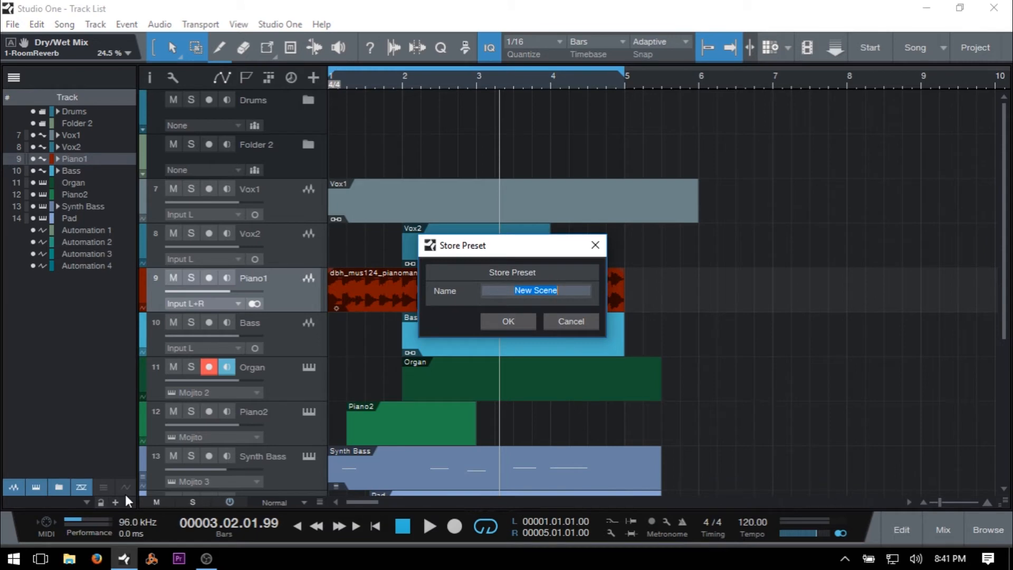
type("All Tracks")
key("Return")
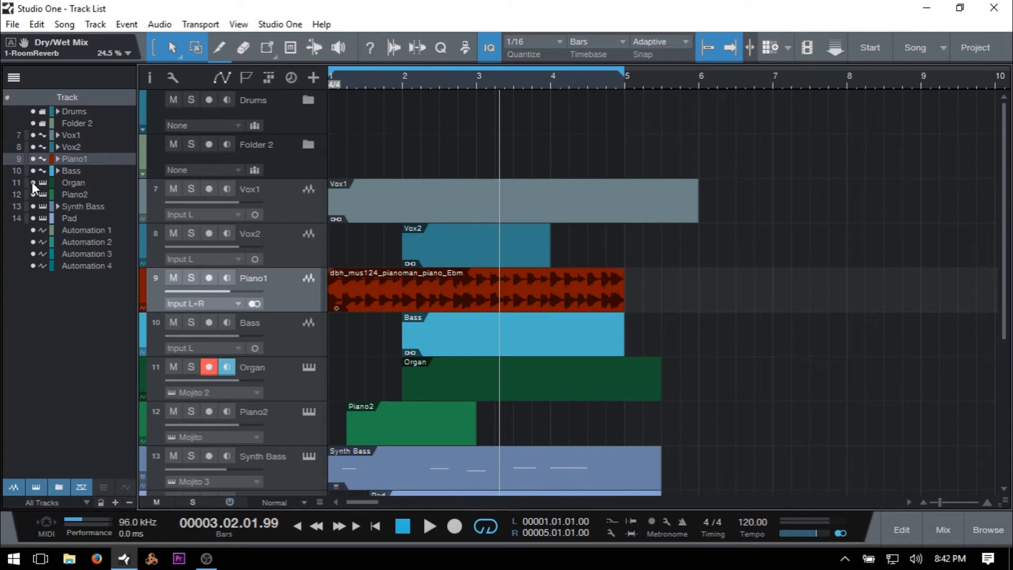
left_click_drag(31, 181, 31, 264)
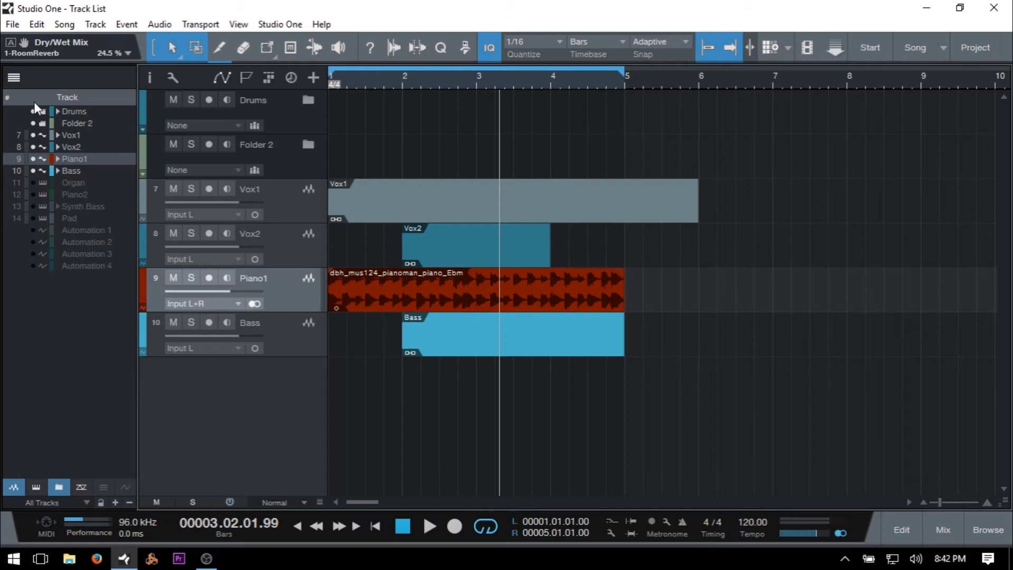
Store the reduced view as a scene named Top Tracks.
left_click(115, 502)
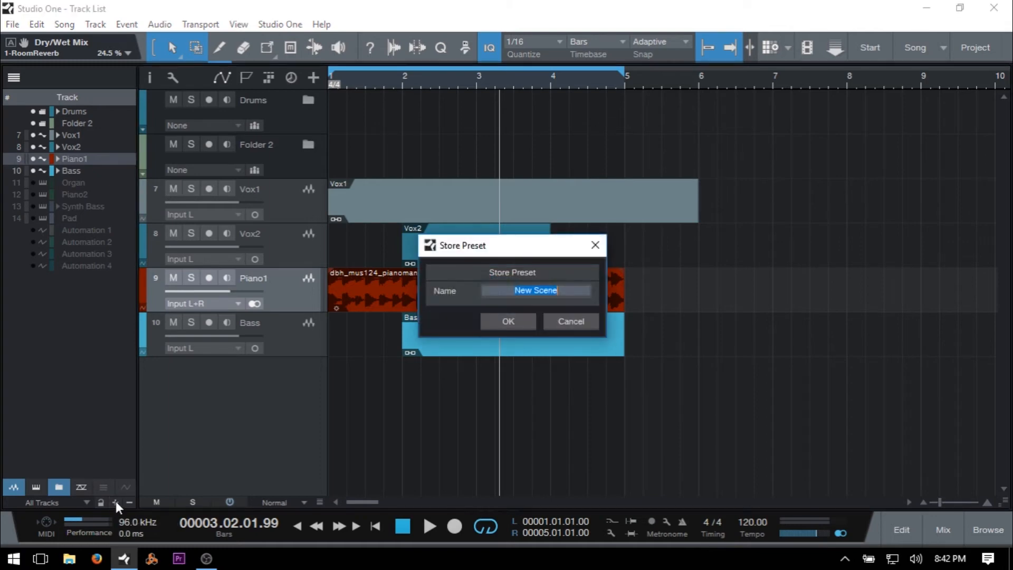
type("Top Tracks")
key("Return")
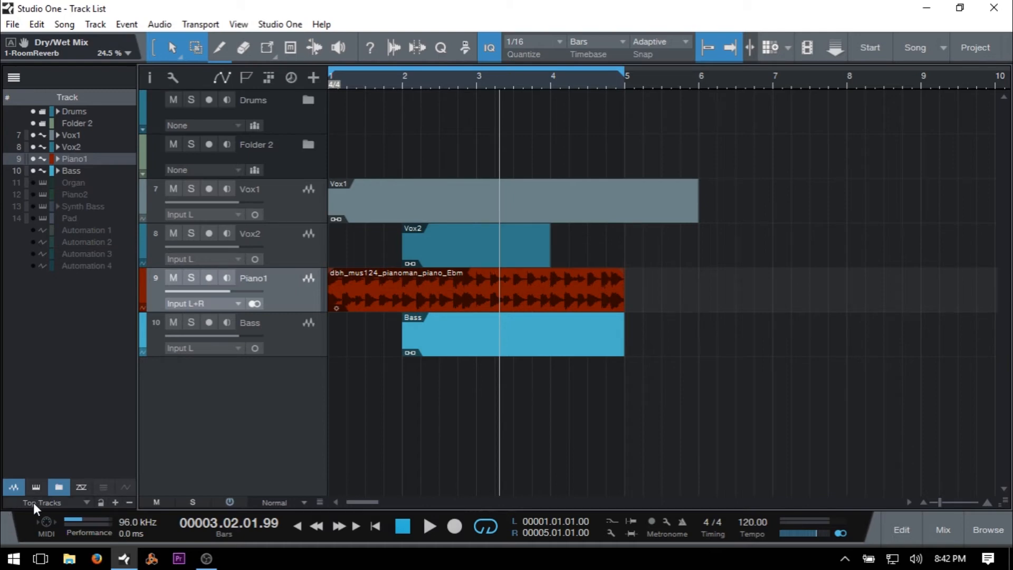
Recall the All Tracks scene, then switch back to Top Tracks.
left_click(50, 503)
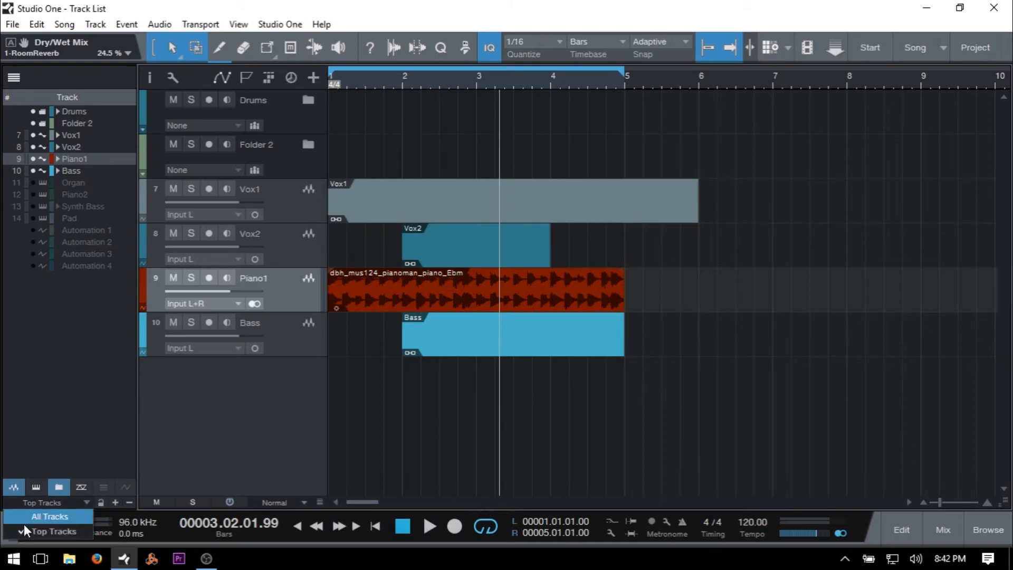
left_click(51, 517)
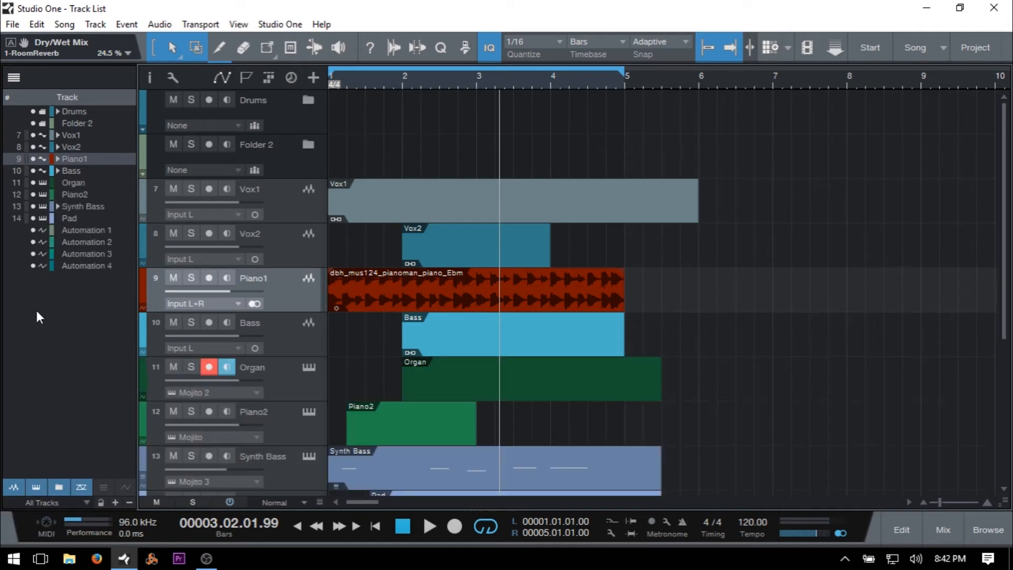
left_click(46, 502)
left_click(41, 533)
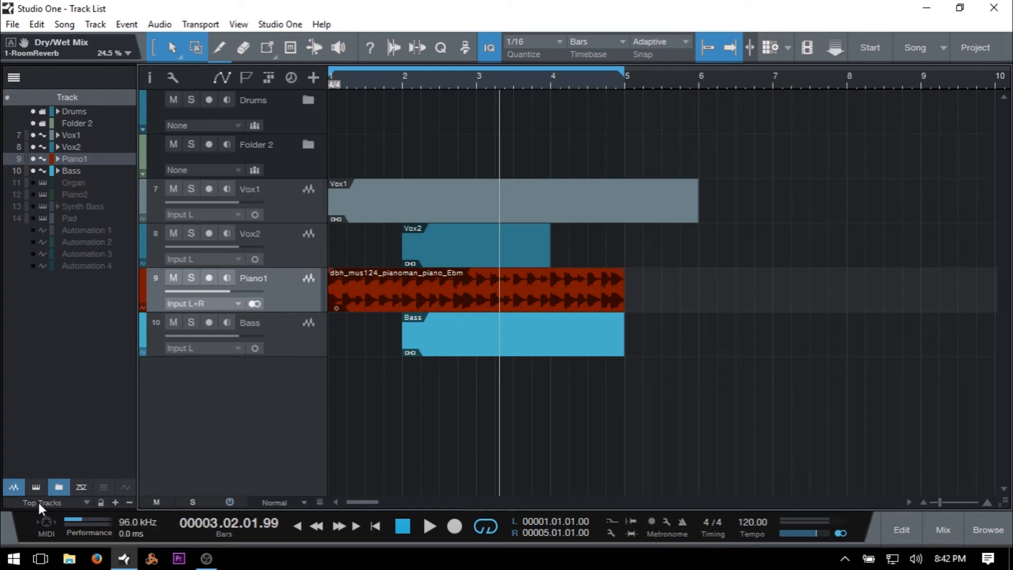
Recall All Tracks and add a new audio track below Automation 4.
left_click(80, 502)
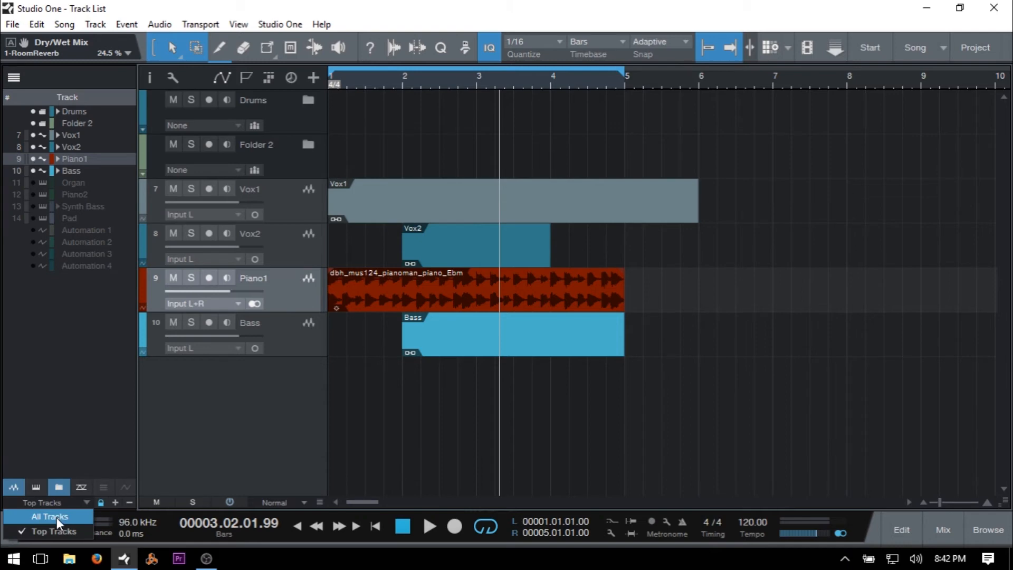
left_click(56, 517)
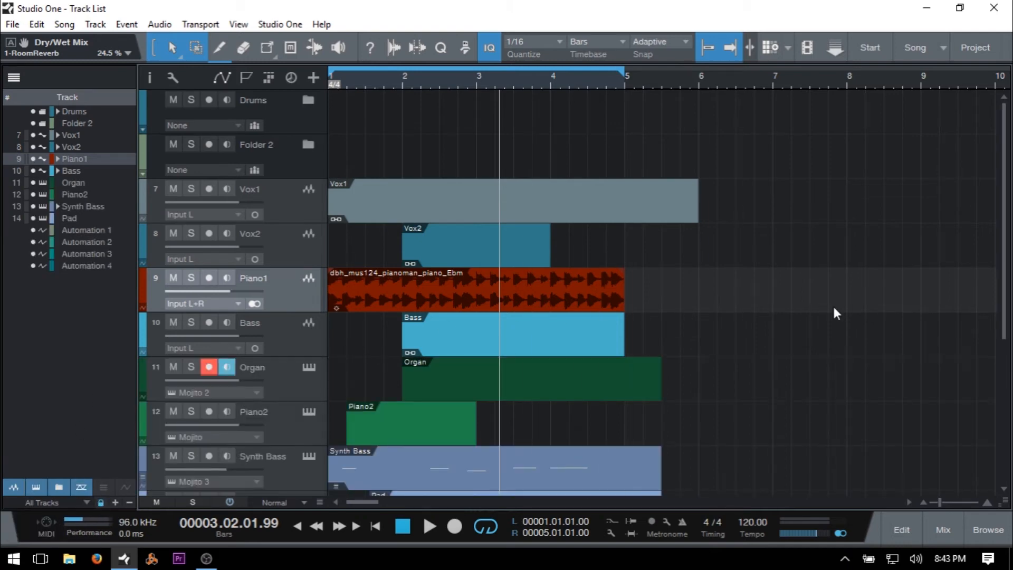
scroll(912, 322, "down", 2)
scroll(910, 325, "down", 4)
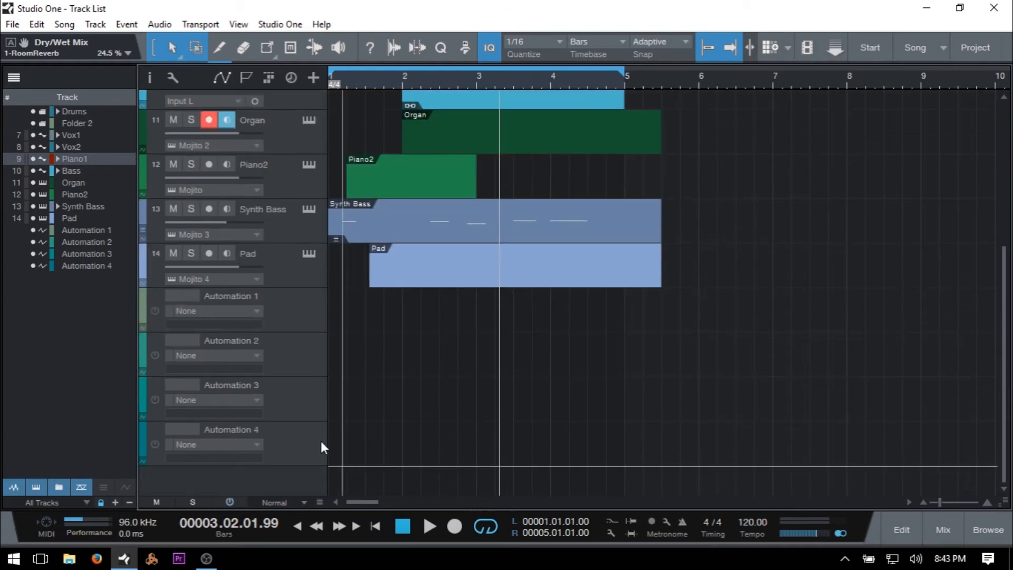
left_click(280, 444)
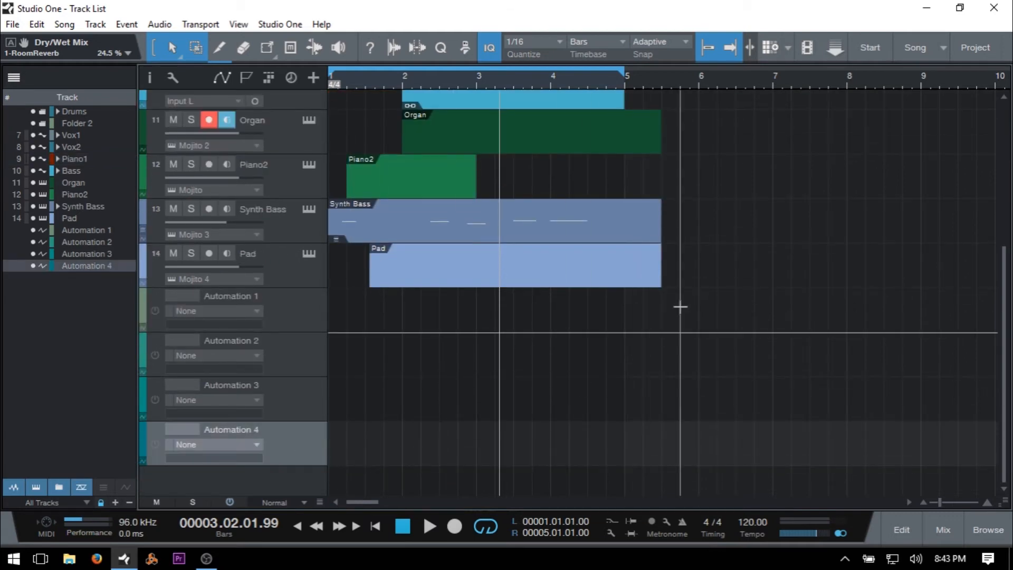
key("t")
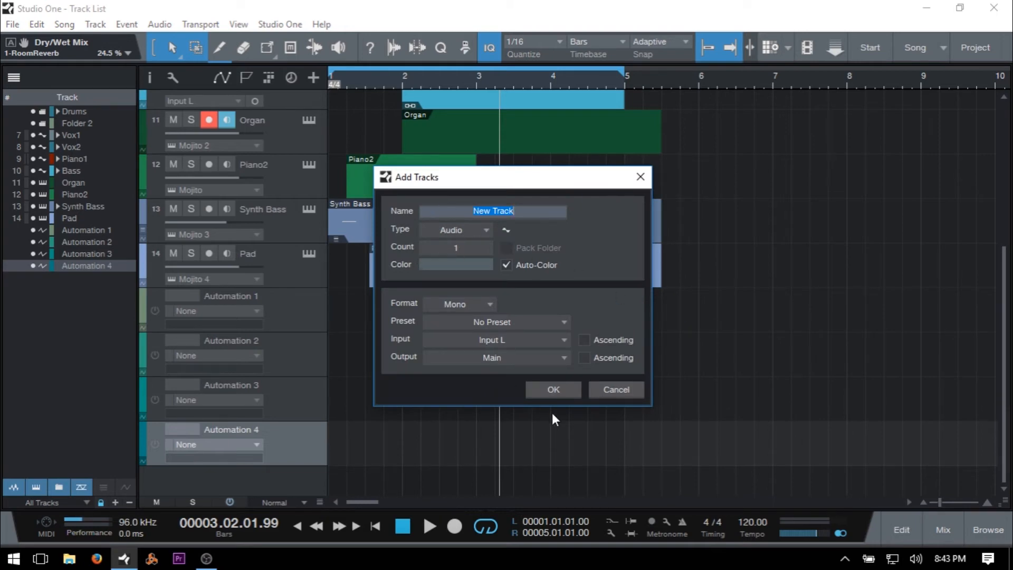
left_click(549, 389)
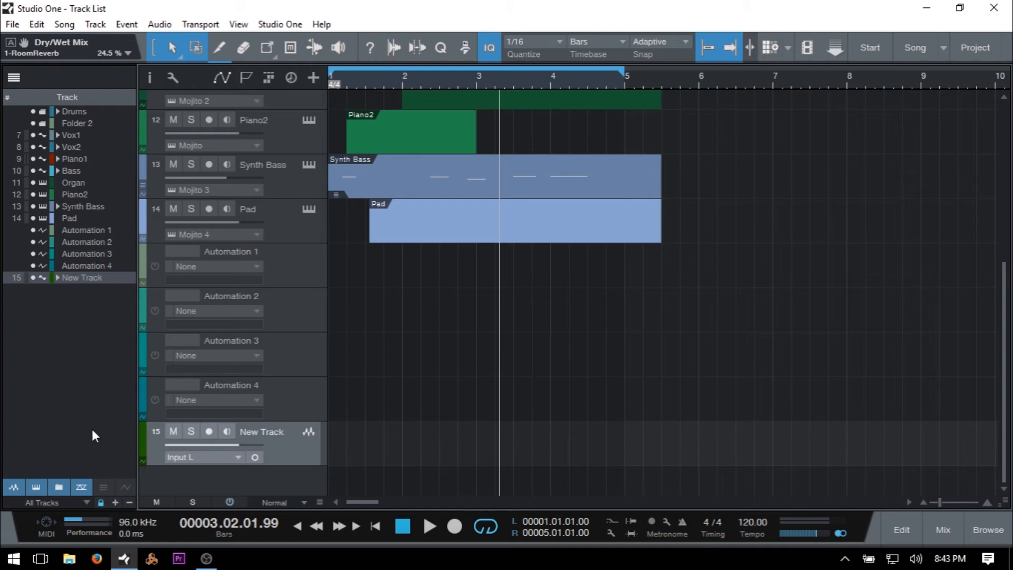
Recall Top Tracks, then return to All Tracks so every track is listed.
left_click(49, 504)
left_click(49, 532)
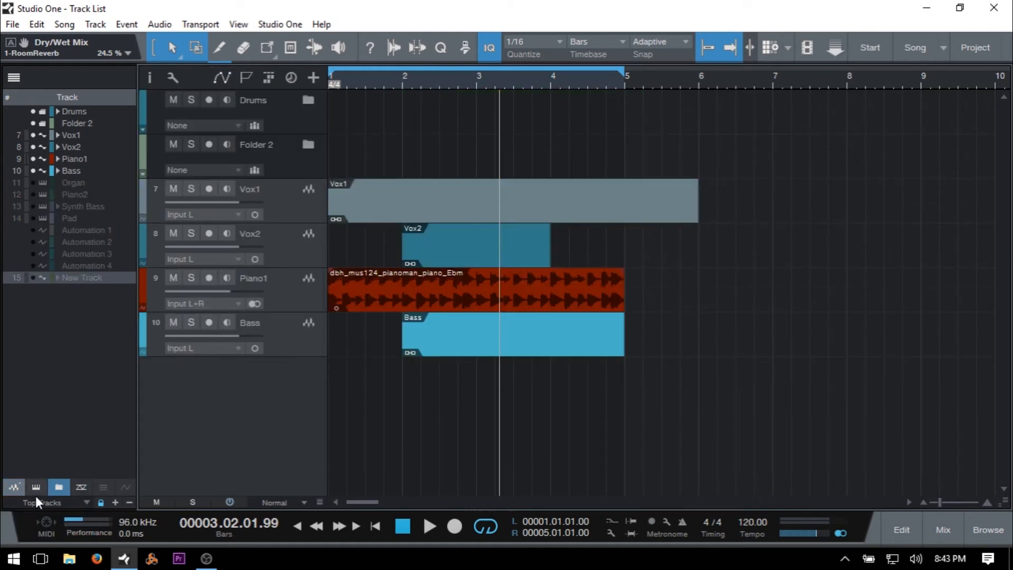
left_click(56, 501)
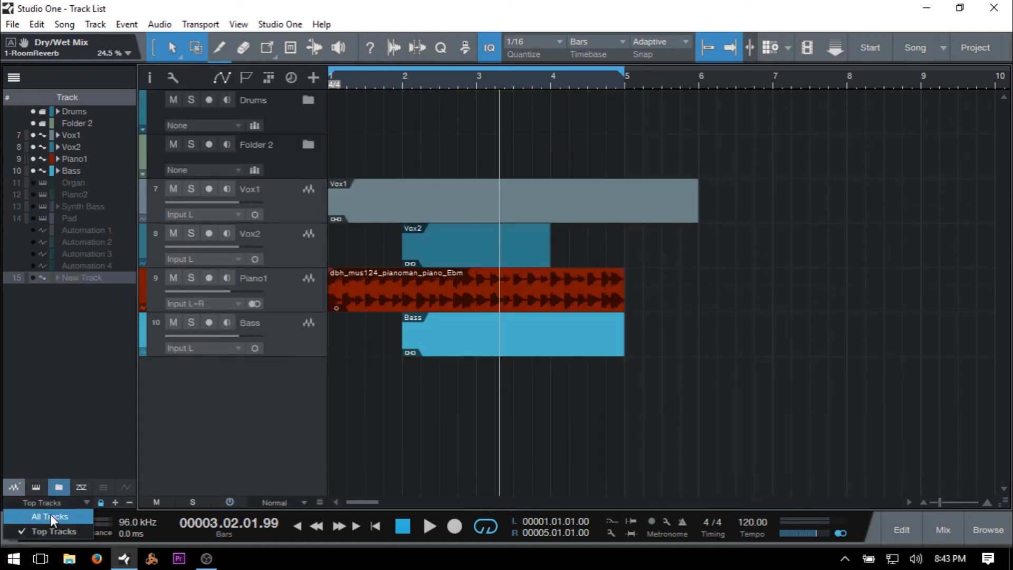
left_click(50, 515)
scroll(301, 233, "down", 3)
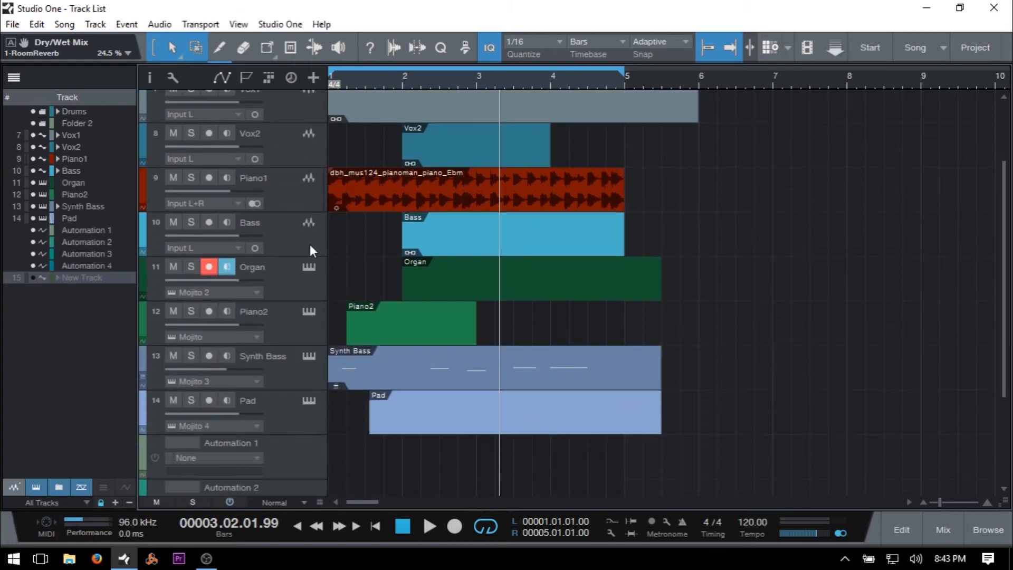
scroll(309, 252, "down", 3)
scroll(310, 257, "down", 2)
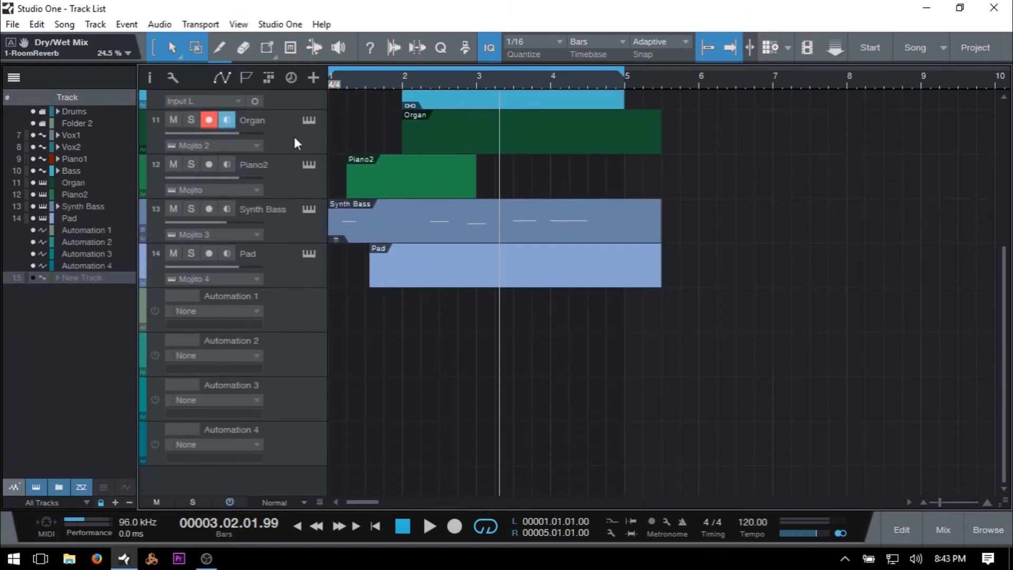
scroll(330, 236, "up", 8)
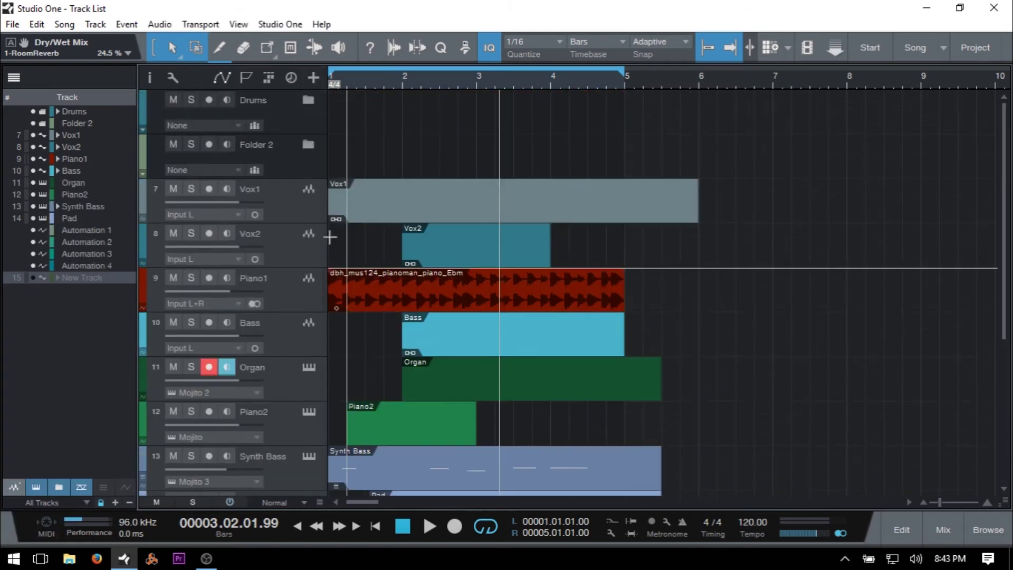
left_click(100, 503)
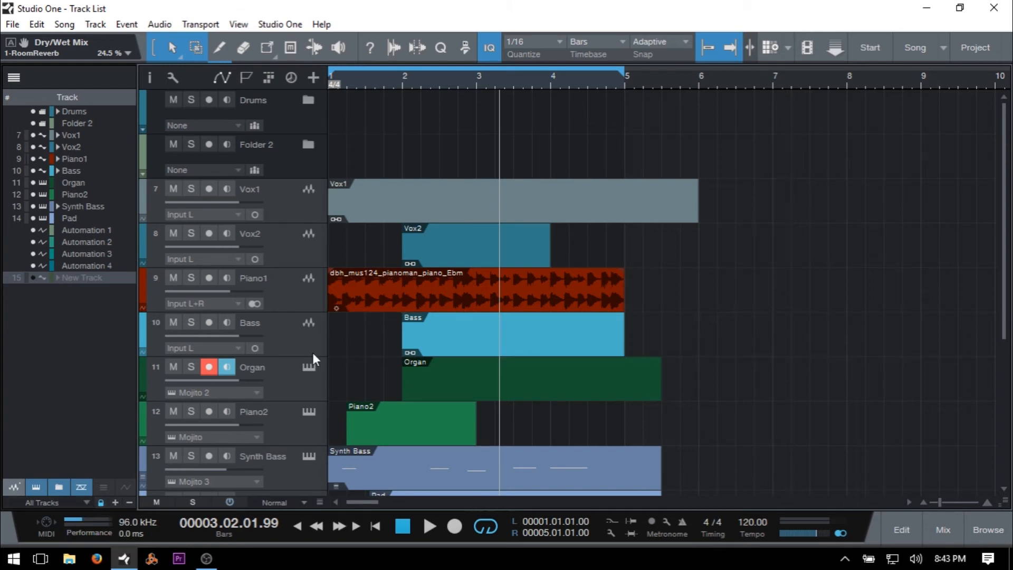
scroll(299, 182, "down", 2)
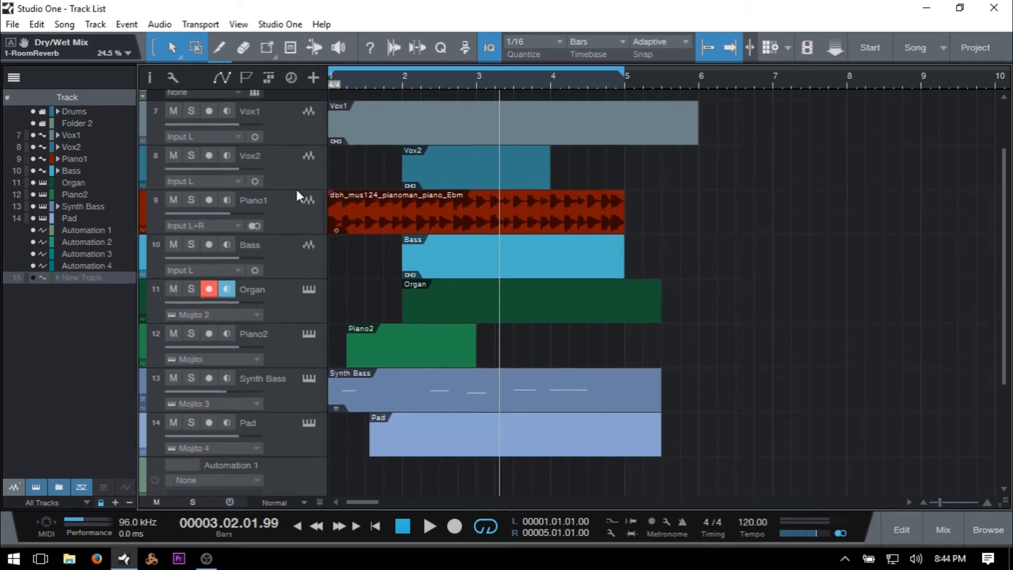
scroll(305, 214, "down", 2)
scroll(309, 222, "down", 2)
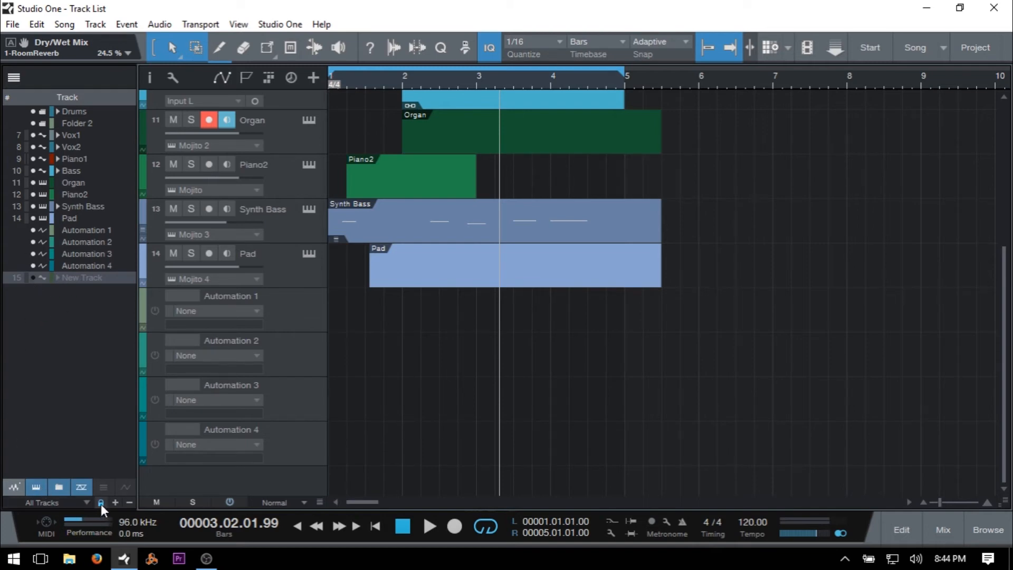
Unhide New Track, then list only the top-level tracks.
left_click(33, 278)
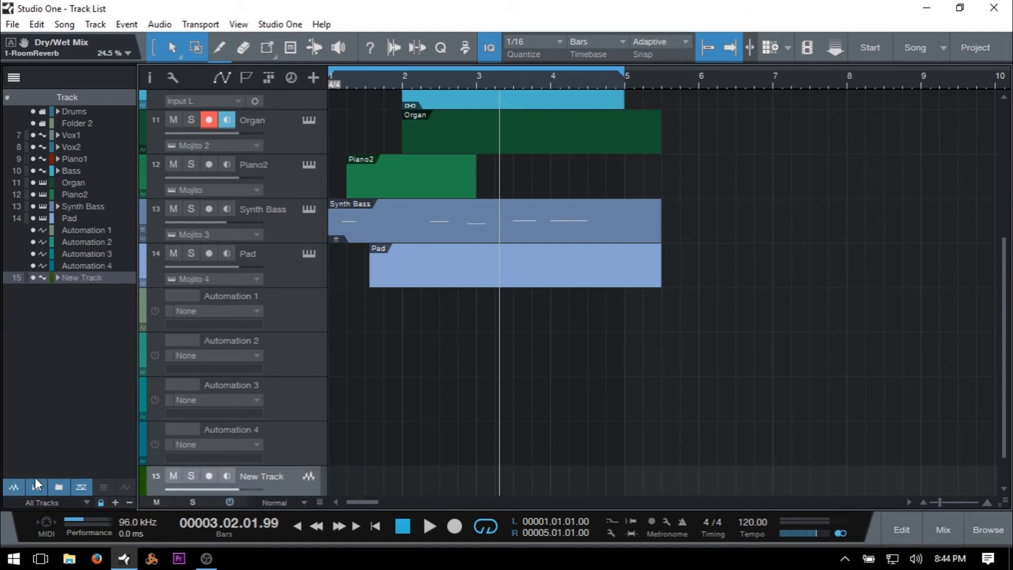
left_click(41, 503)
left_click(39, 532)
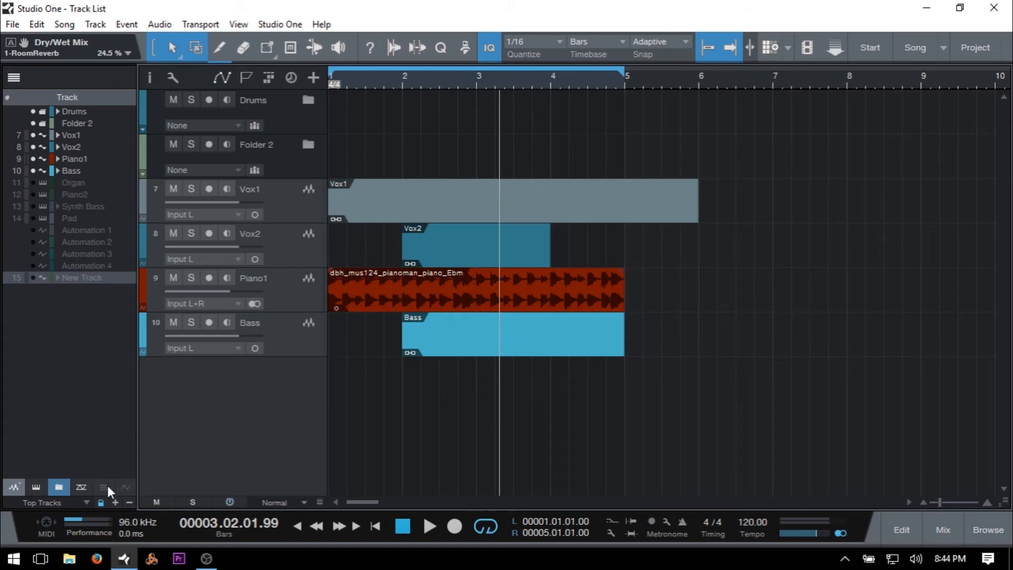
left_click(49, 501)
List all tracks, switch to top-level listing and unhide Organ through New Track.
left_click(46, 515)
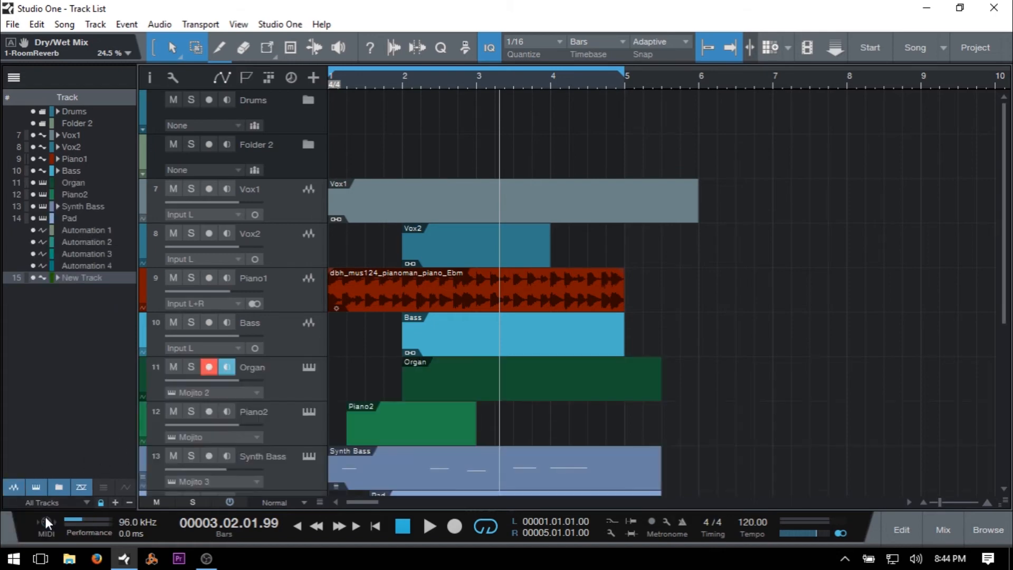
scroll(384, 217, "down", 4)
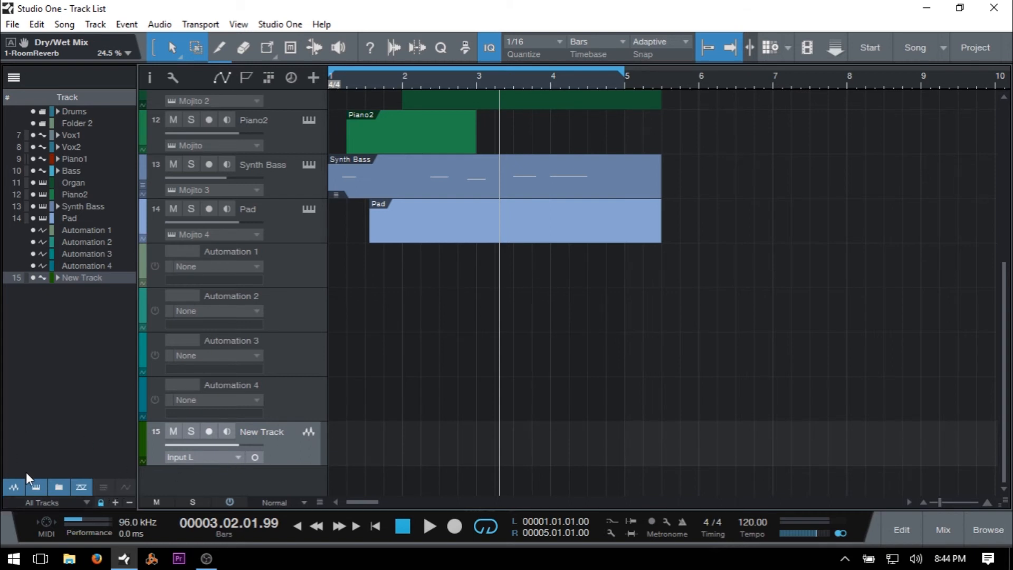
left_click(130, 502)
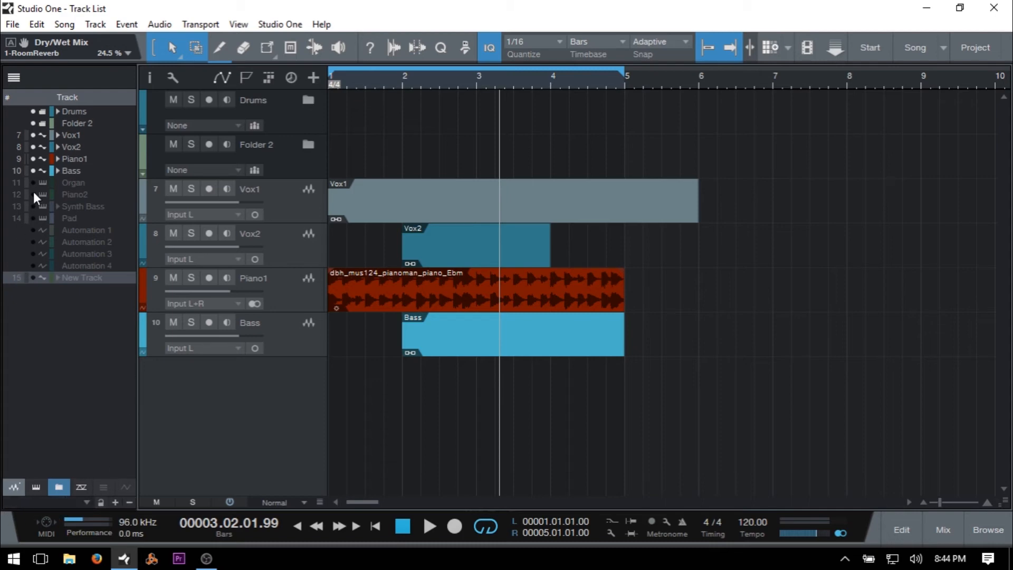
left_click_drag(36, 183, 36, 282)
Expand New Track and delete it from the song.
left_click(71, 277)
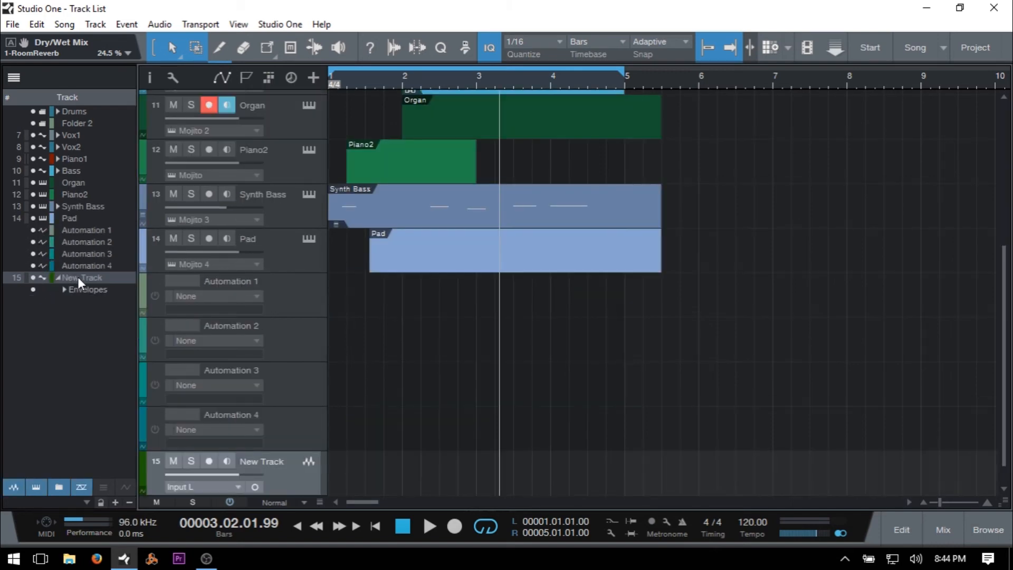
scroll(190, 303, "down", 2)
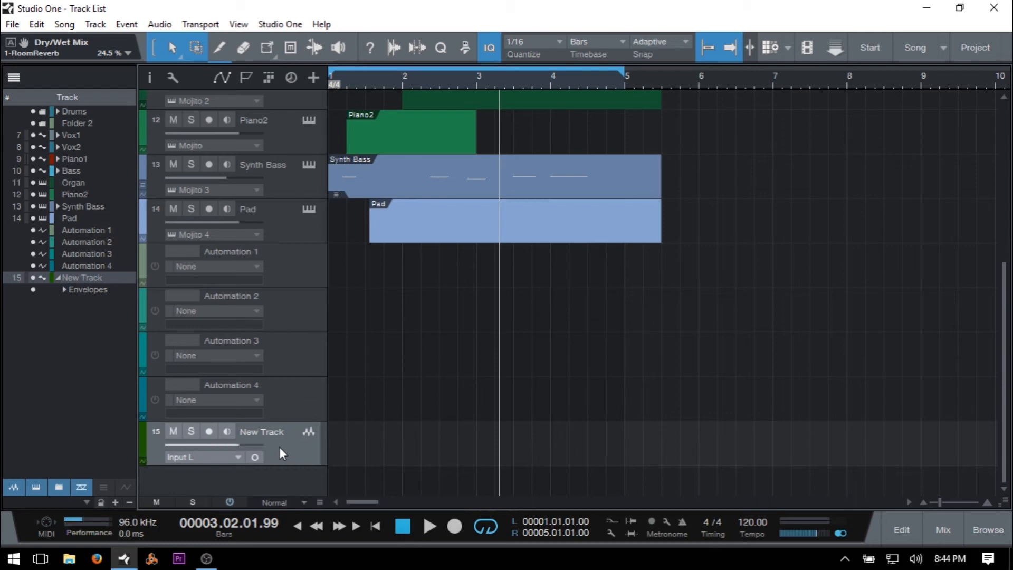
key("Delete")
scroll(414, 379, "up", 5)
scroll(415, 379, "up", 2)
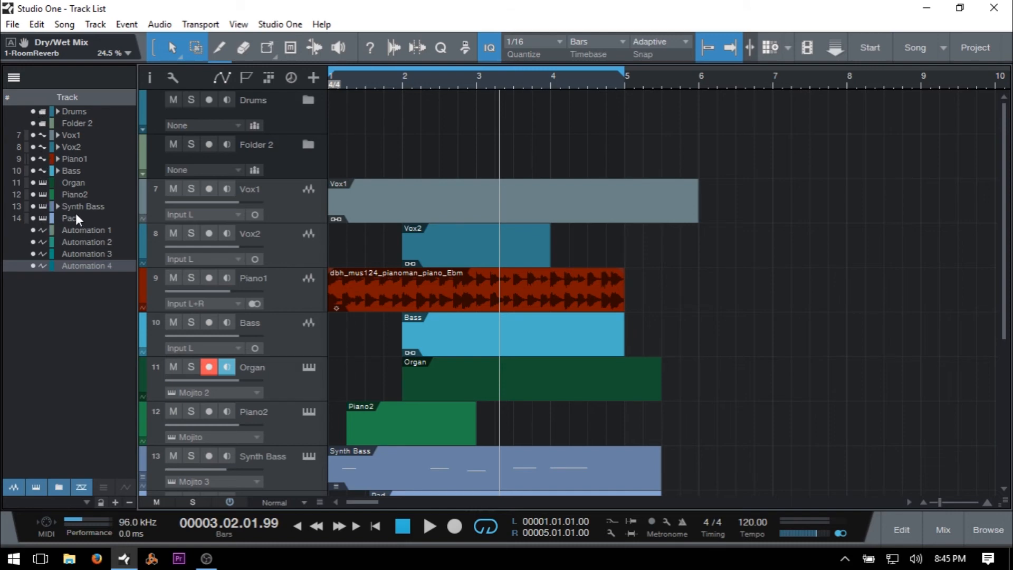
Expand Synth Bass and its Layers row in the track list.
left_click(58, 205)
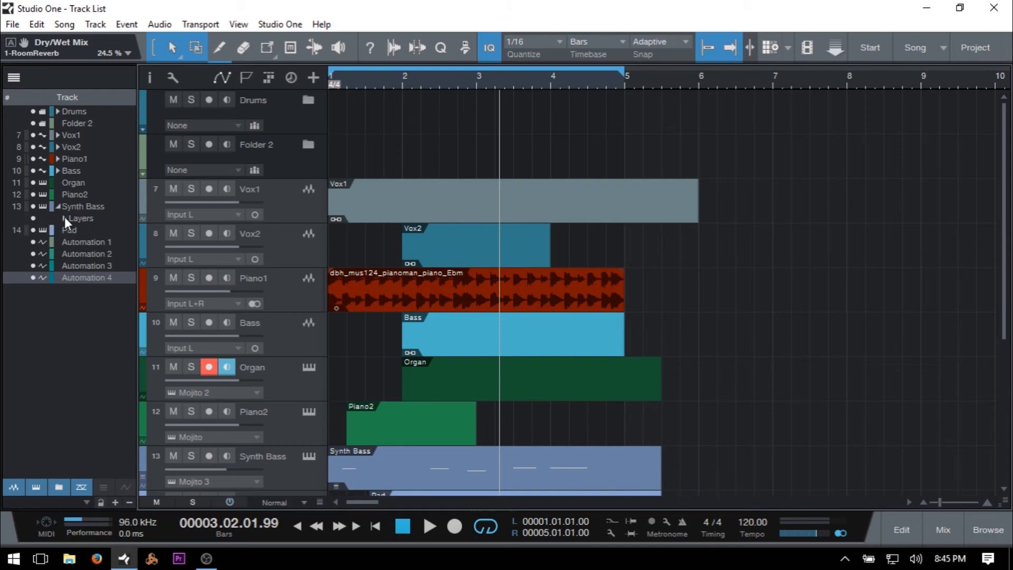
left_click(64, 218)
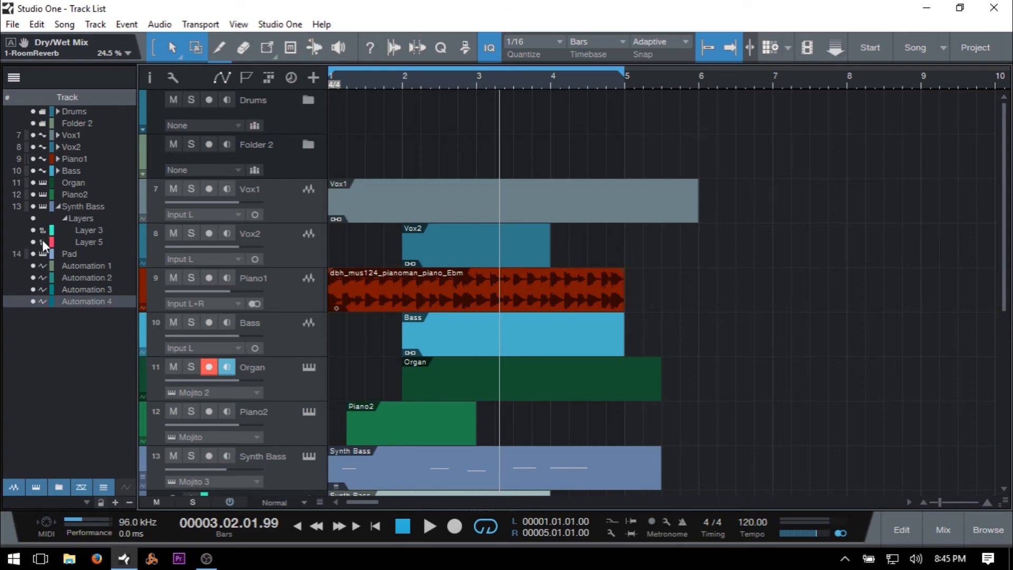
Collapse Synth Bass's layers and move Organ to track 14, between Pad and Automation 1.
left_click(62, 220)
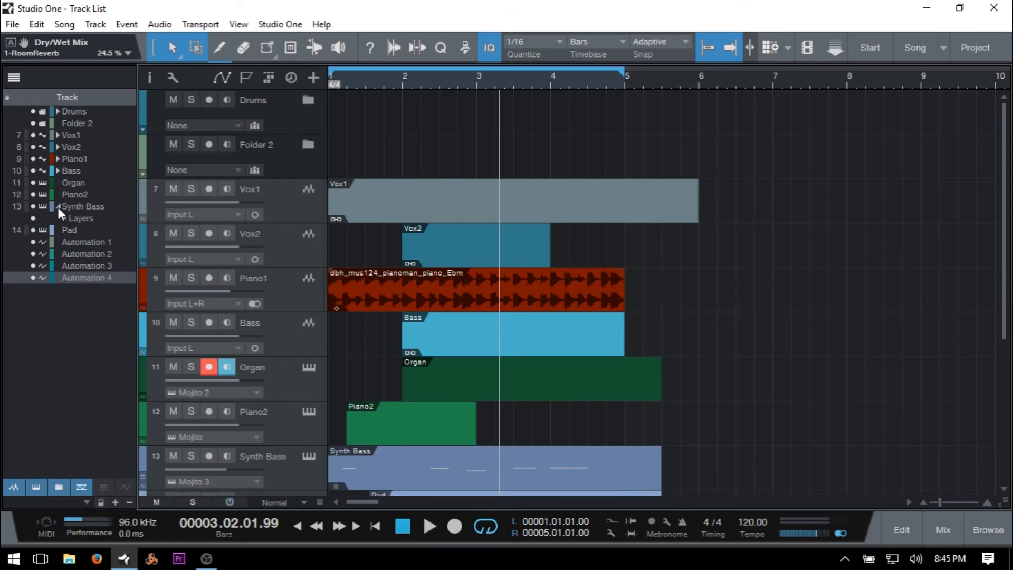
left_click(58, 207)
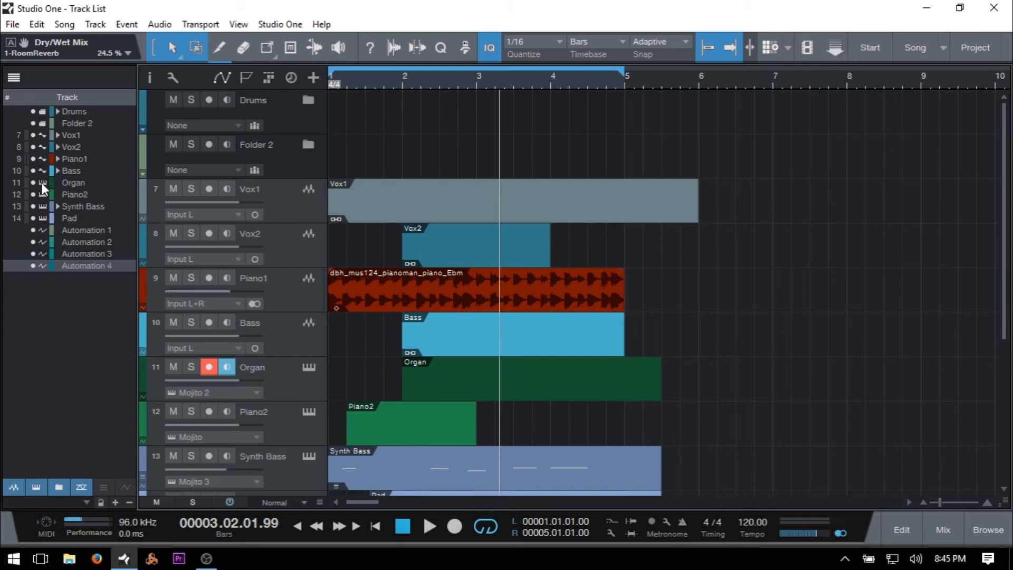
mouse_move(42, 182)
left_mouse_down()
mouse_move(48, 145)
mouse_move(41, 278)
left_mouse_up()
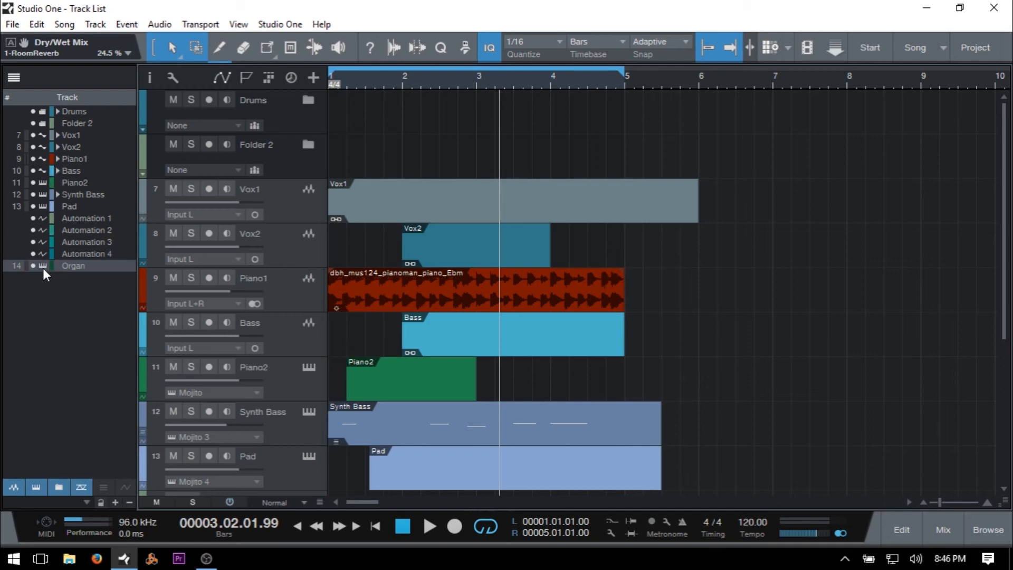
left_click_drag(42, 265, 33, 217)
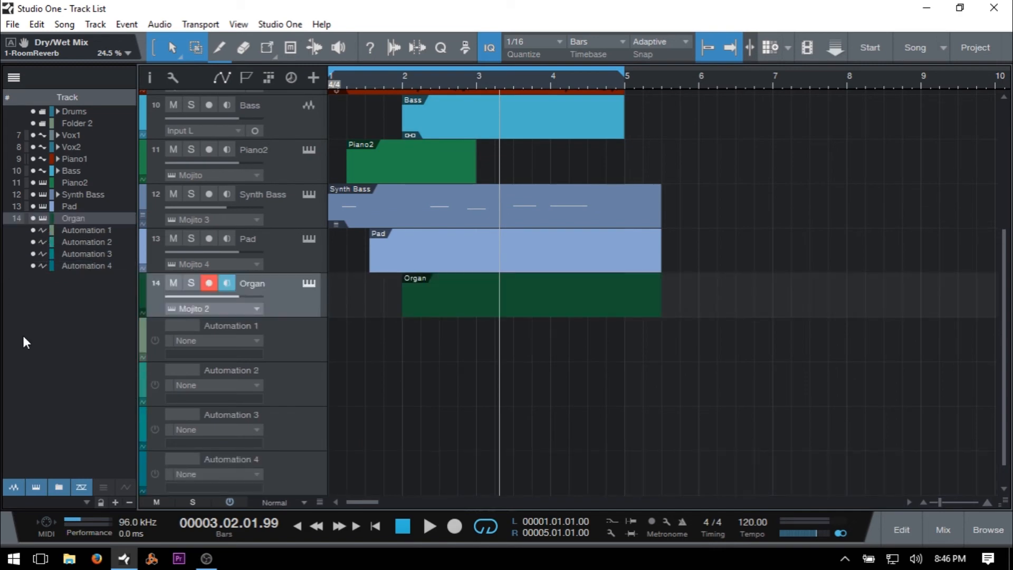
left_click(41, 145)
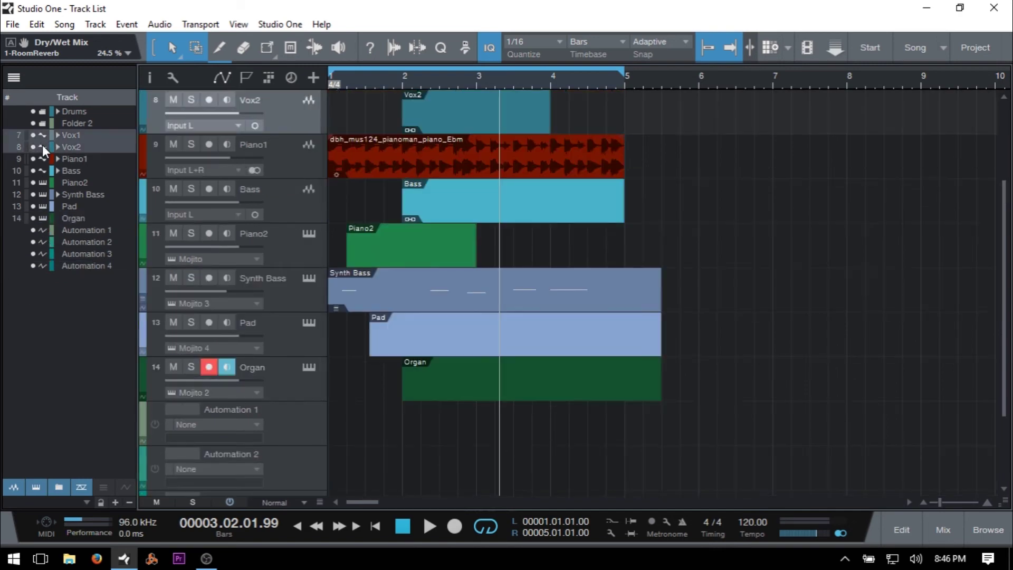
left_click(41, 171)
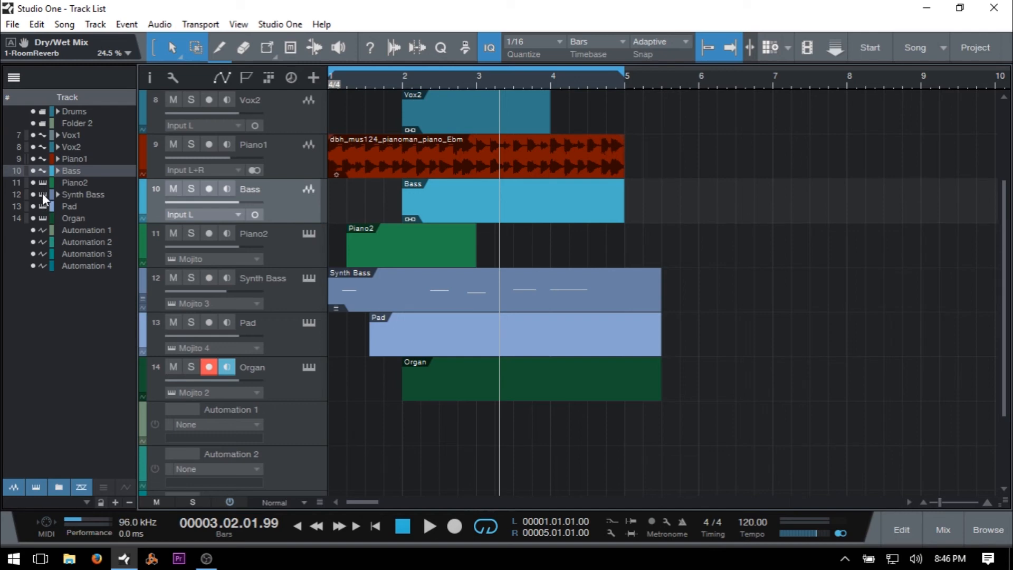
left_click(42, 194)
left_click(43, 218)
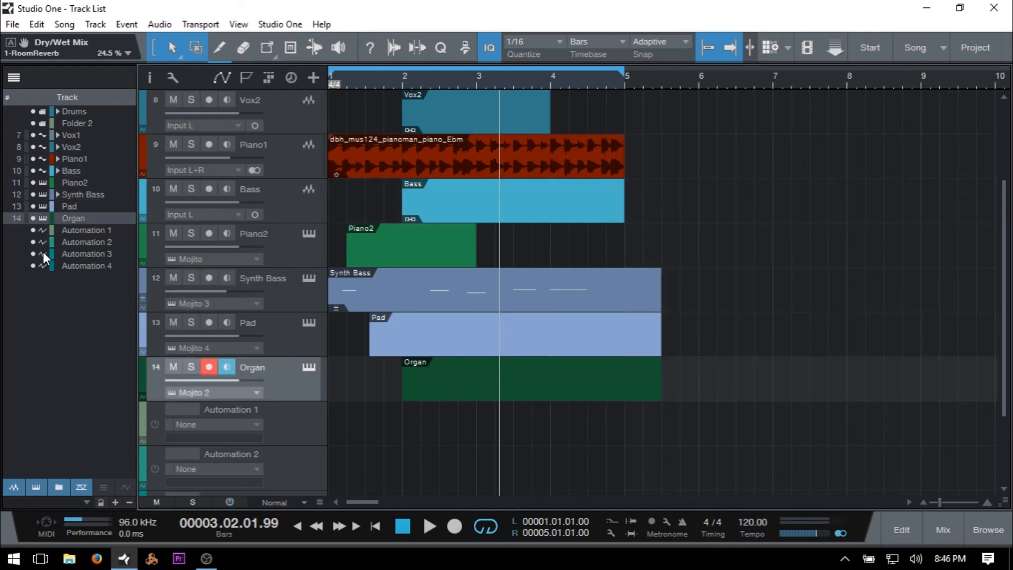
left_click(43, 254)
left_click(44, 216)
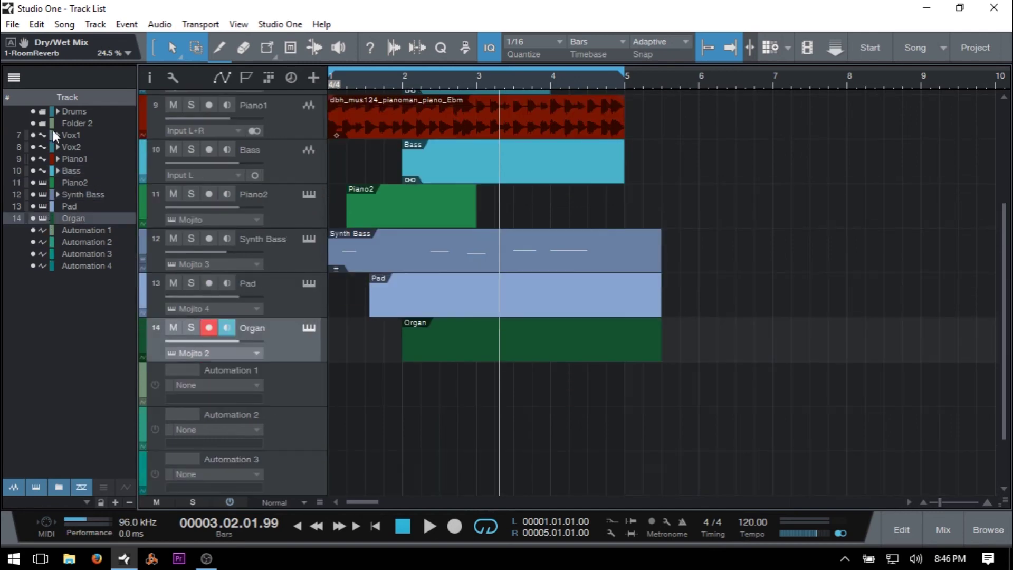
left_click(42, 110)
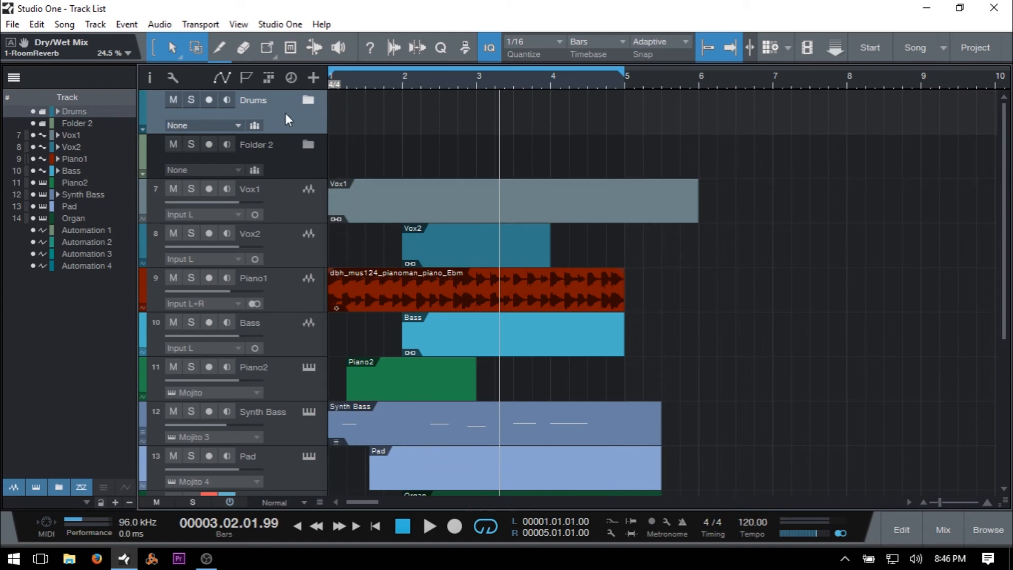
Recolour the Vox1 track grey from the colour palette.
left_click(143, 197)
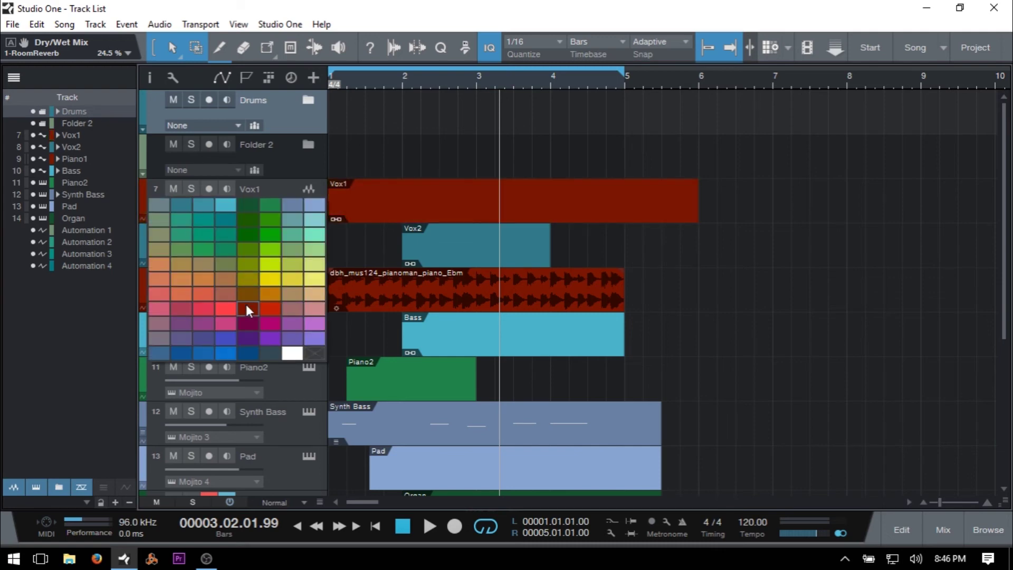
left_click(417, 135)
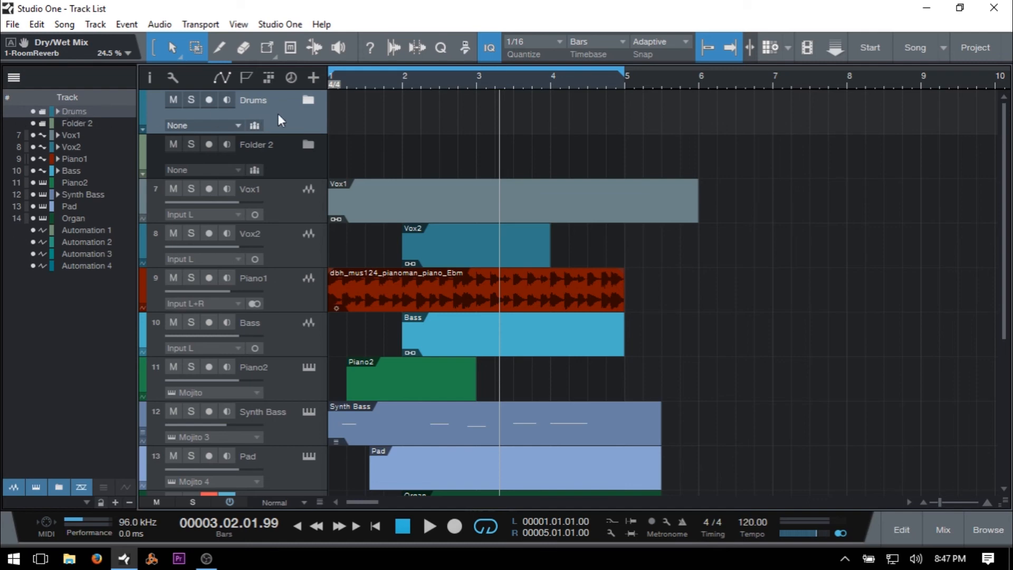
left_click(58, 110)
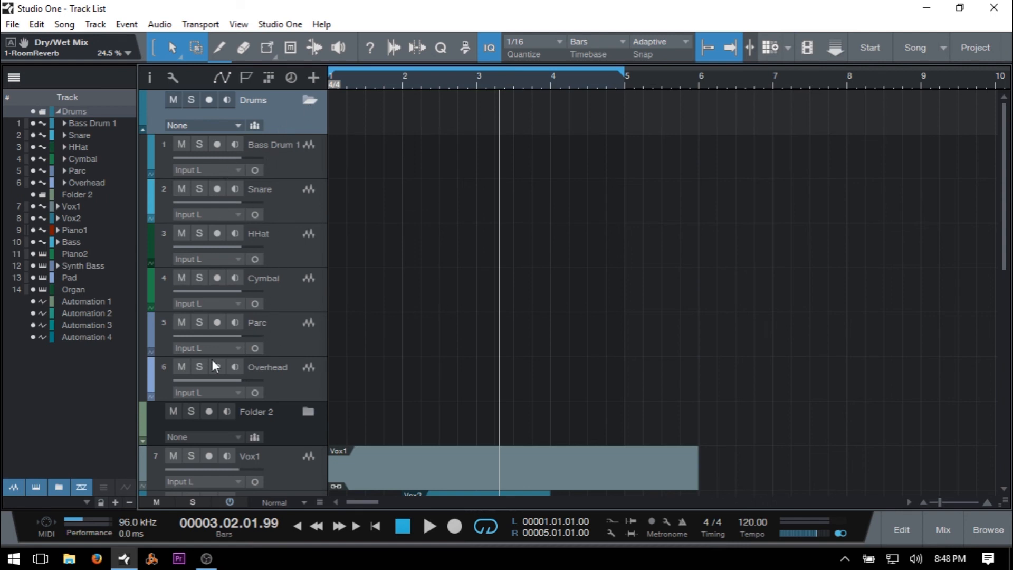
left_click(309, 100)
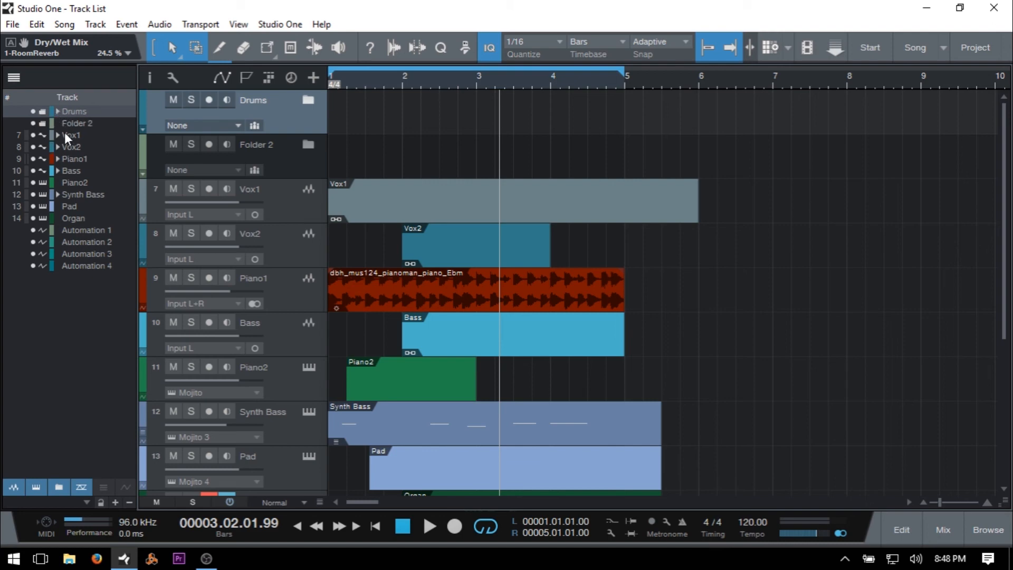
left_click(57, 195)
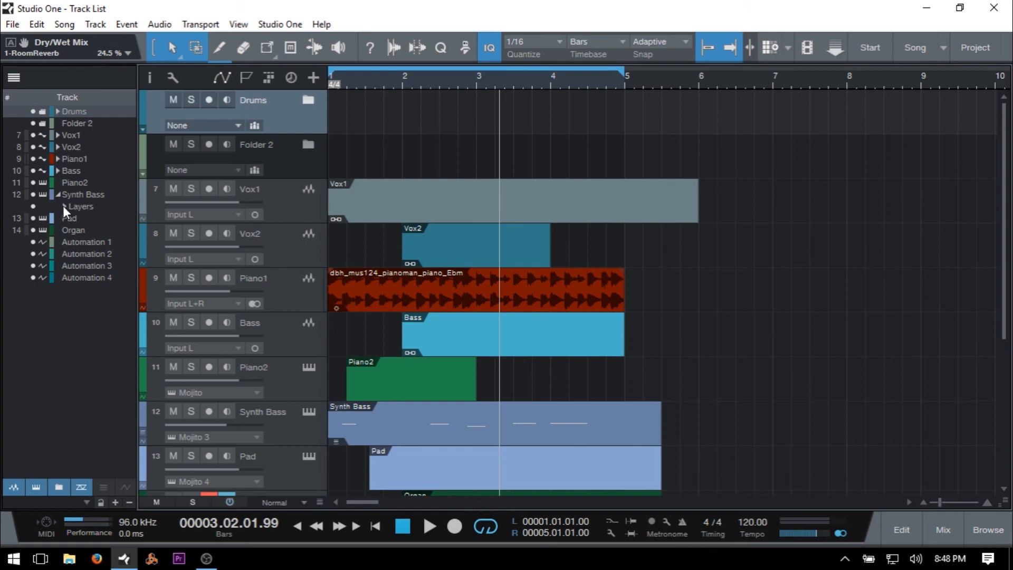
left_click(64, 206)
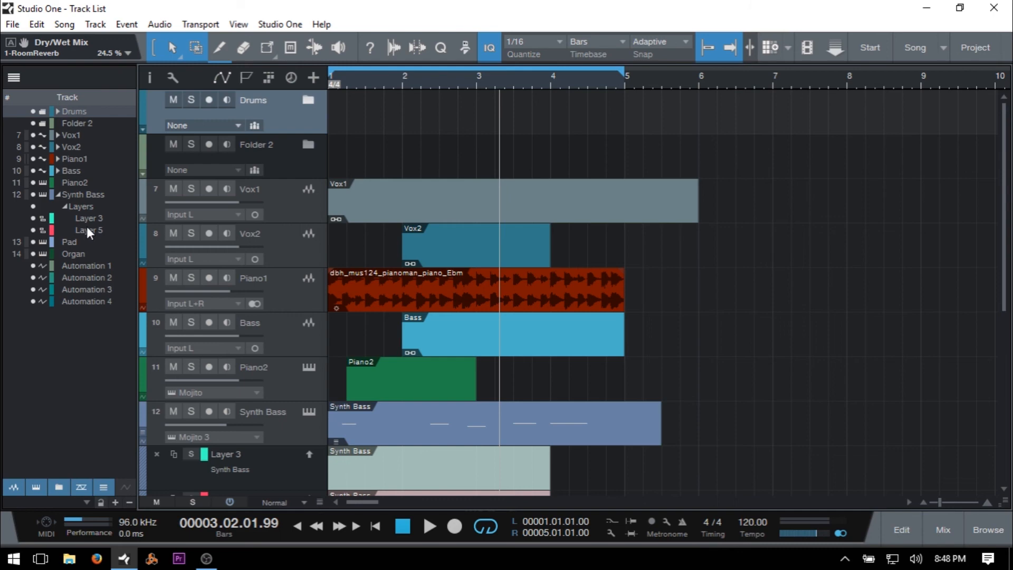
scroll(397, 212, "down", 1)
scroll(304, 328, "down", 2)
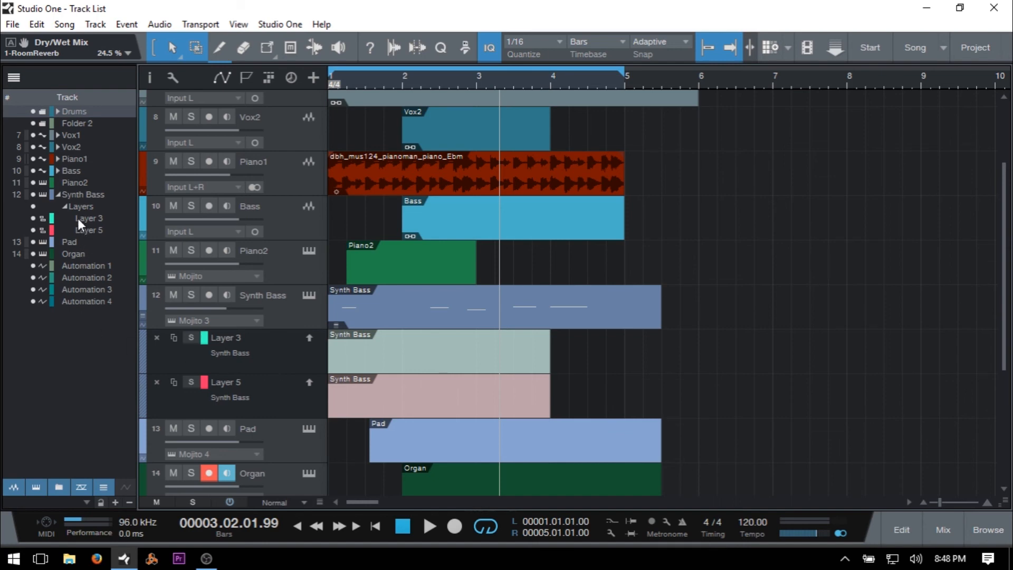
left_click(33, 217)
left_click(33, 229)
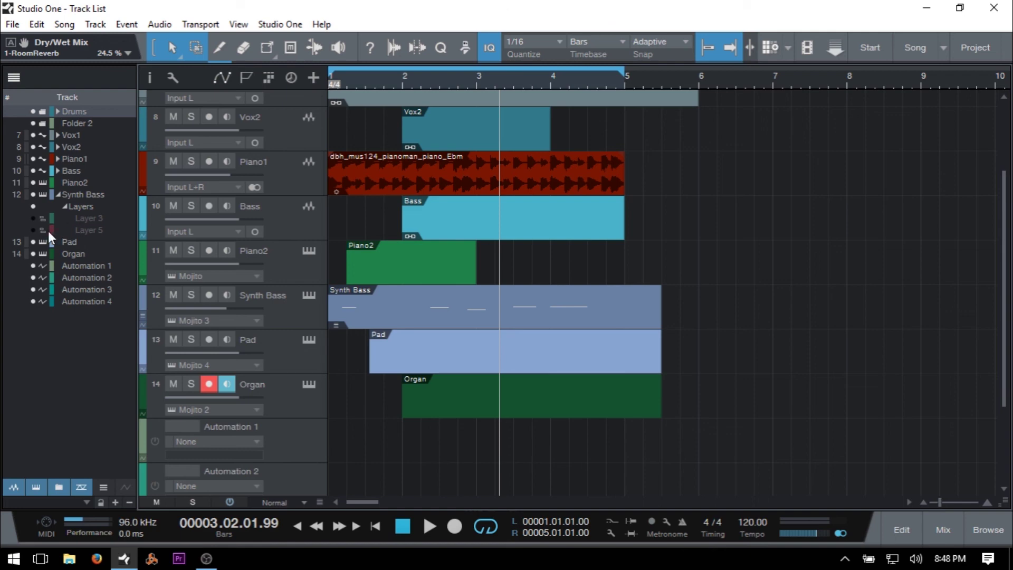
left_click(33, 230)
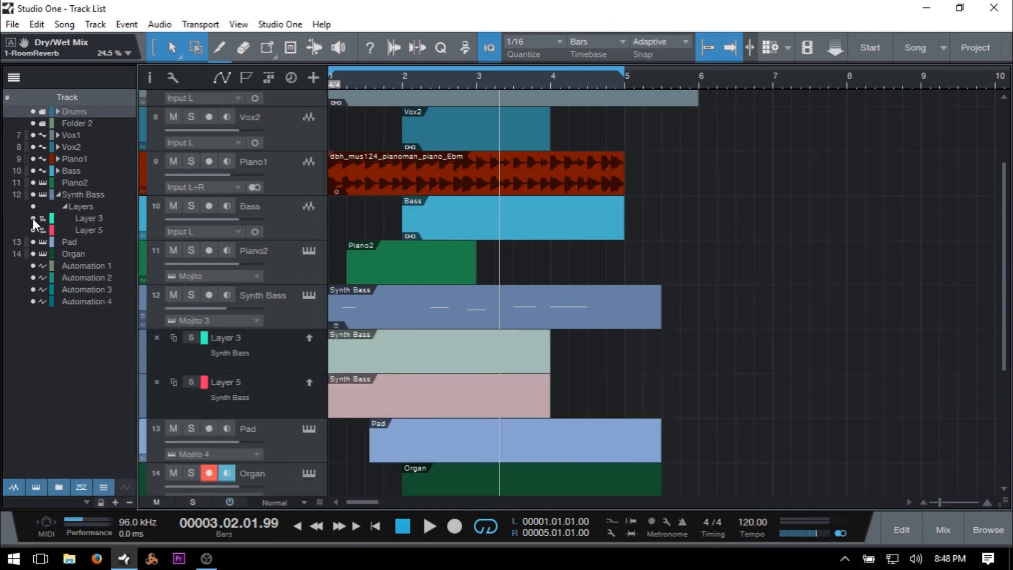
left_click(64, 206)
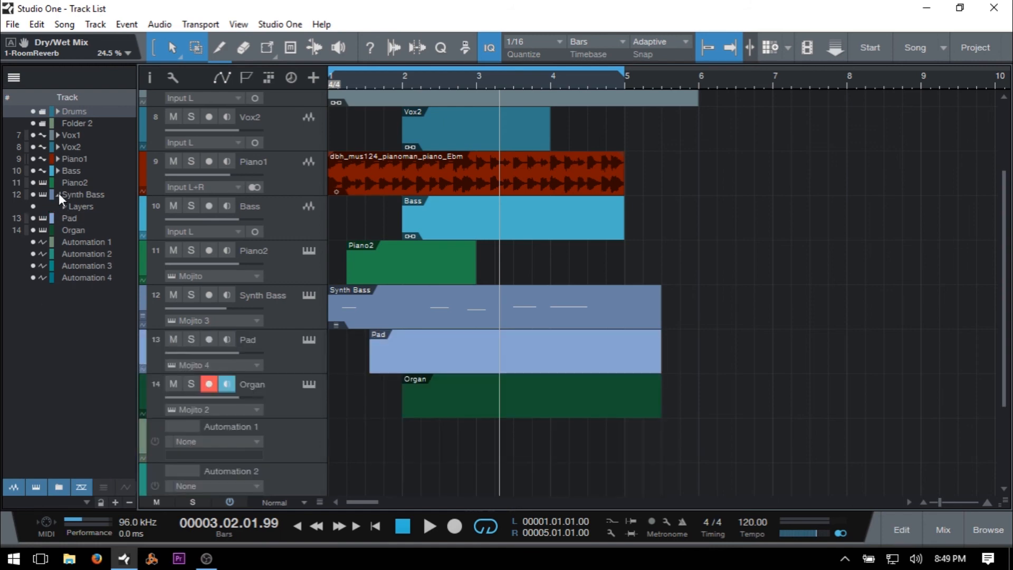
left_click(59, 193)
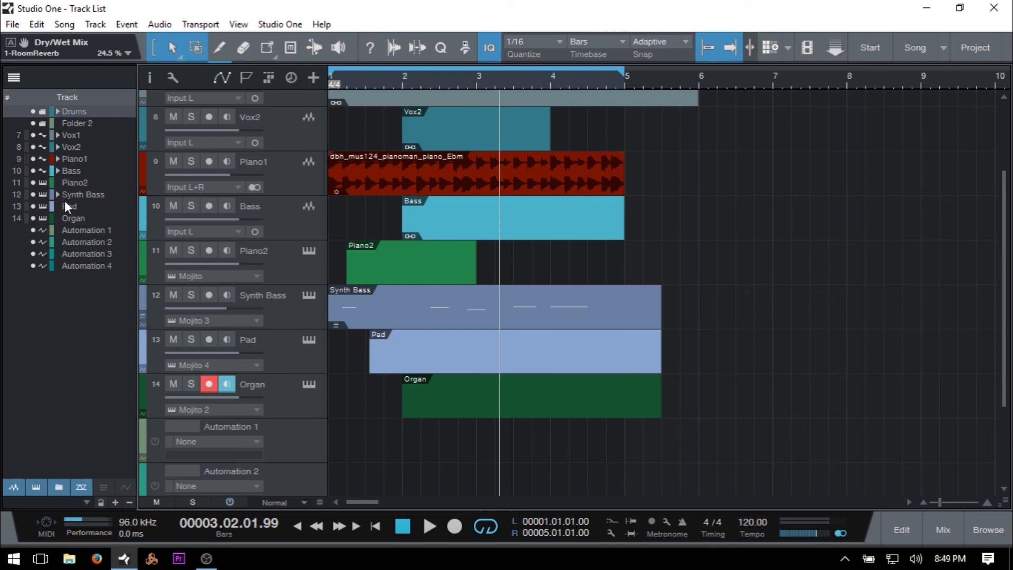
left_click(58, 135)
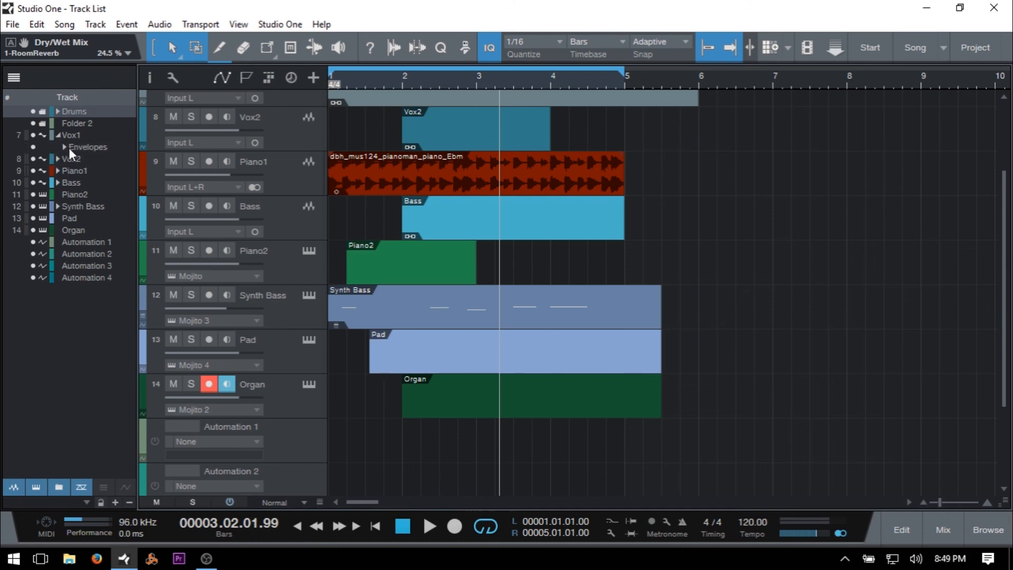
left_click(65, 147)
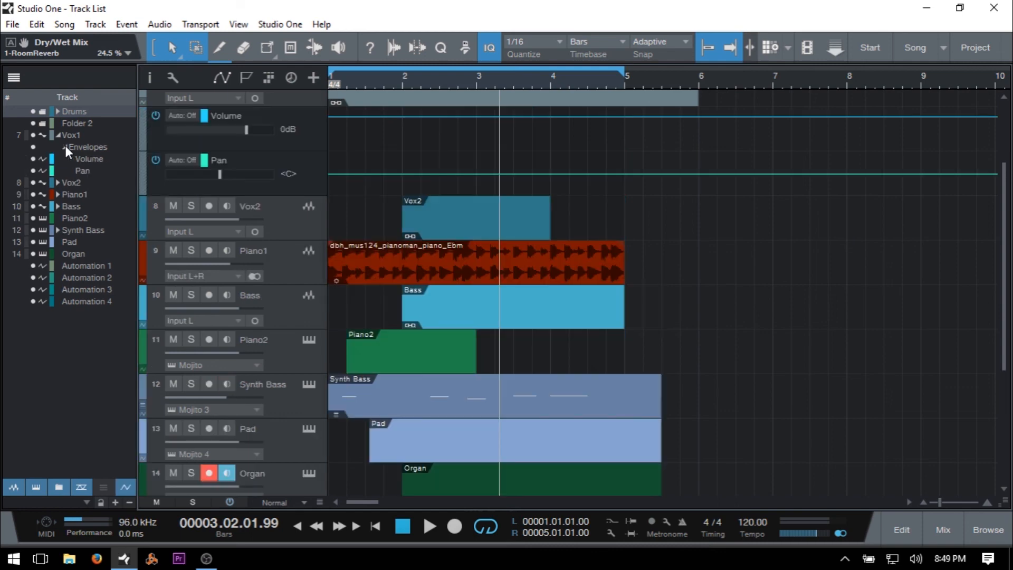
scroll(402, 180, "up", 1)
scroll(402, 180, "up", 2)
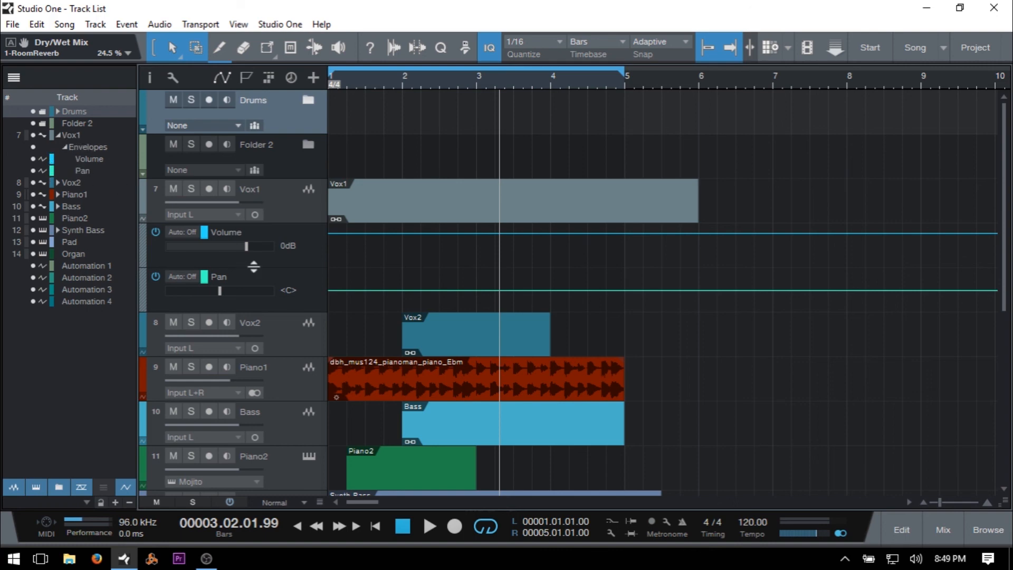
left_click(32, 159)
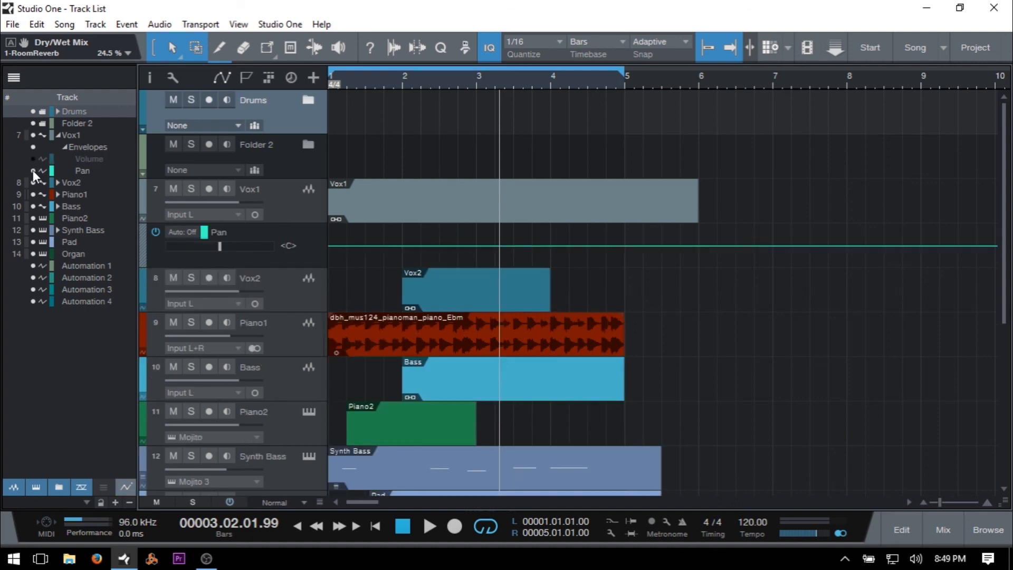
left_click(32, 170)
left_click(33, 171)
left_click(33, 158)
left_click(64, 147)
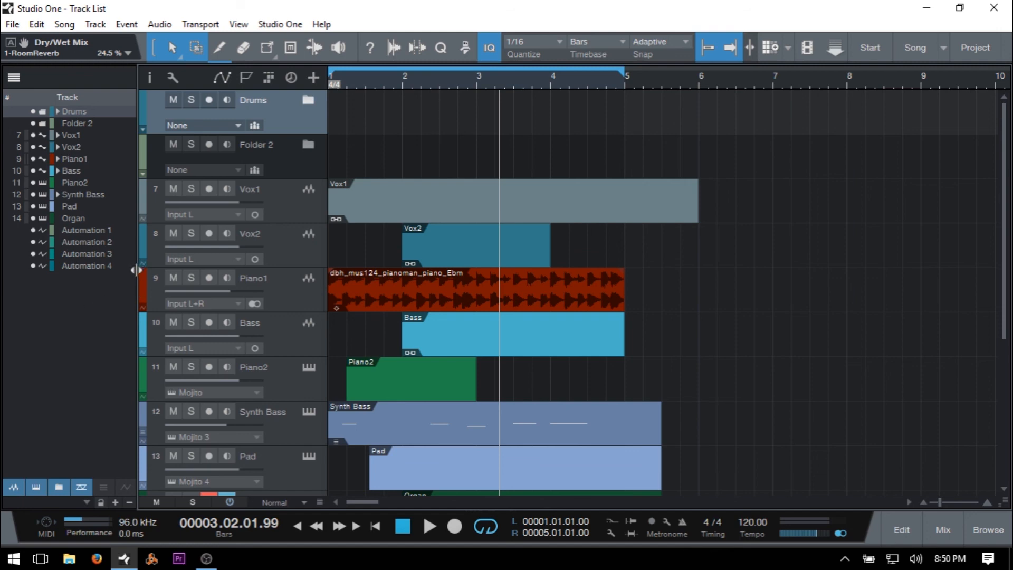
left_click_drag(136, 269, 224, 273)
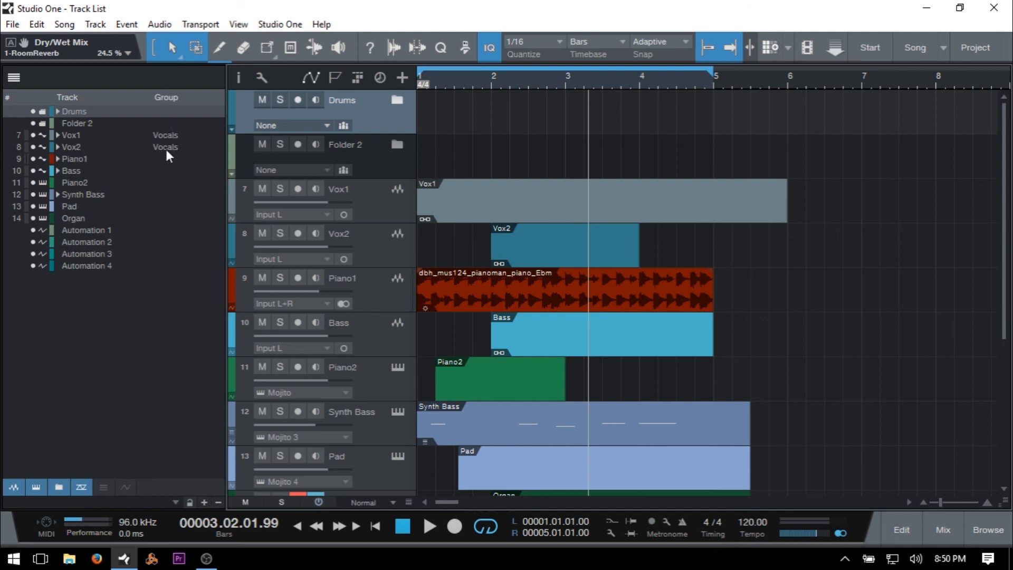
left_click(79, 147)
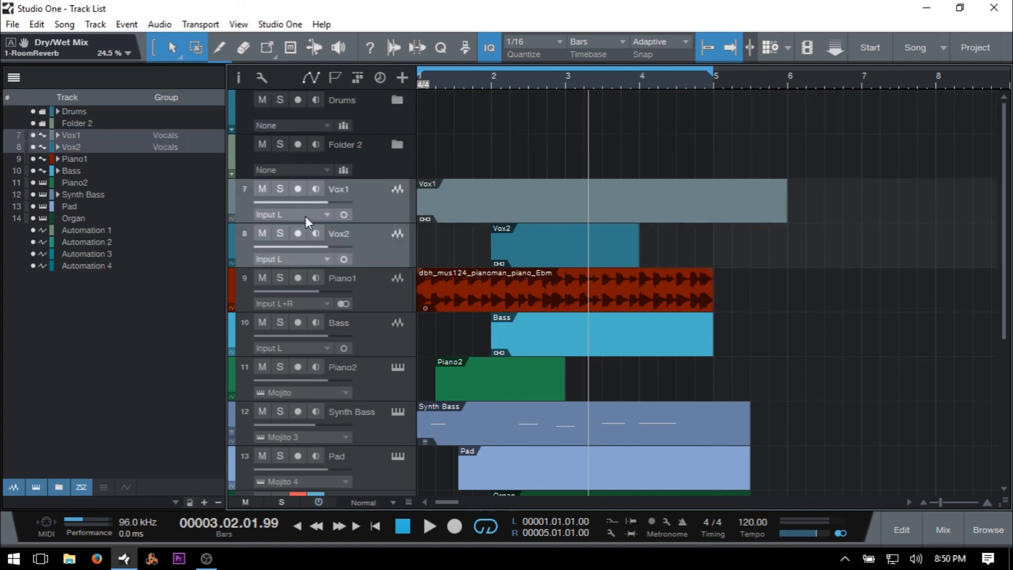
mouse_move(327, 203)
left_mouse_down()
mouse_move(299, 203)
mouse_move(329, 203)
left_mouse_up()
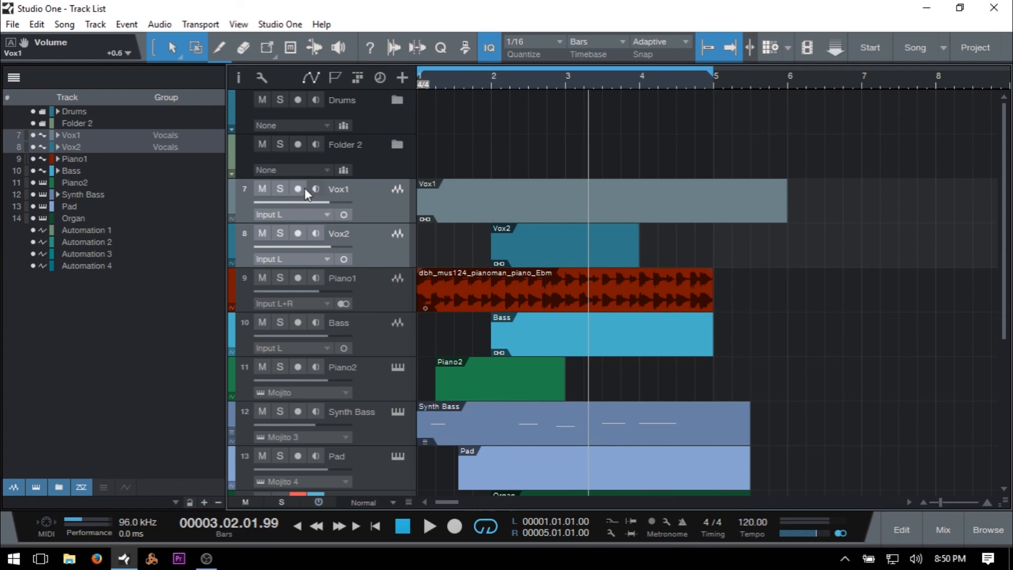
left_click(280, 188)
left_click(262, 188)
left_click(263, 189)
left_click_drag(224, 242, 121, 243)
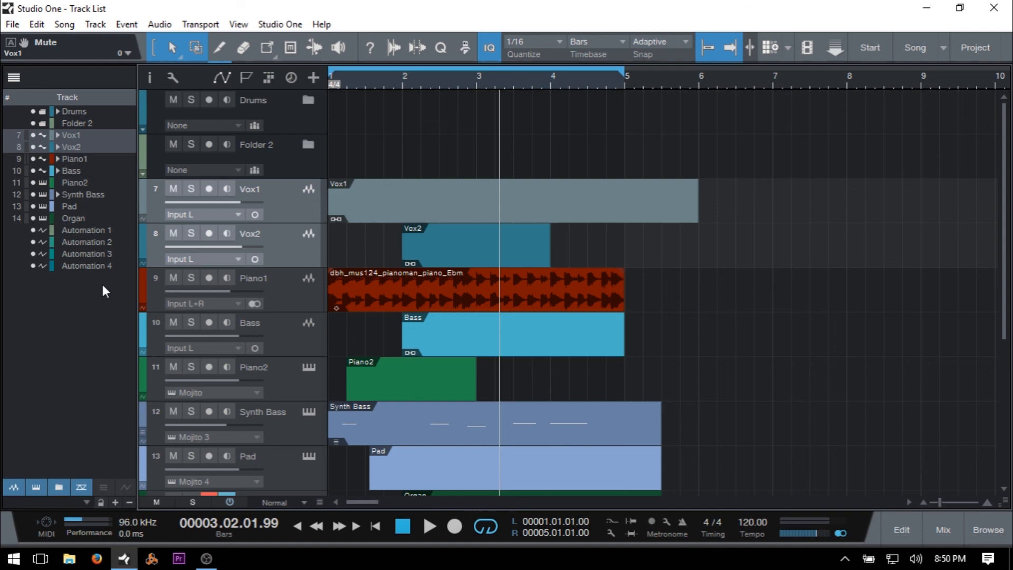
scroll(869, 185, "down", 3)
scroll(870, 184, "down", 3)
scroll(870, 185, "up", 4)
scroll(869, 185, "up", 2)
scroll(870, 184, "down", 5)
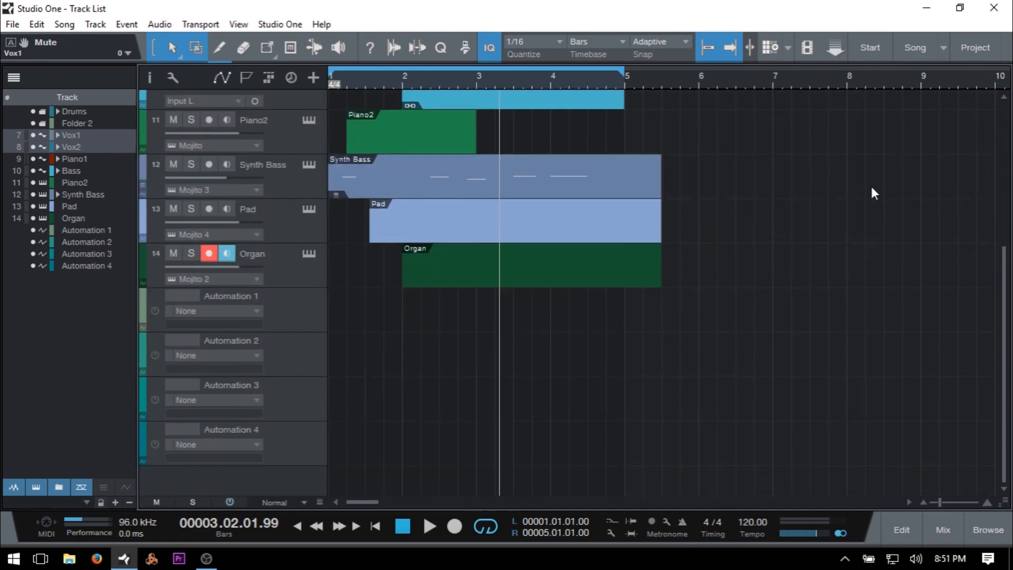